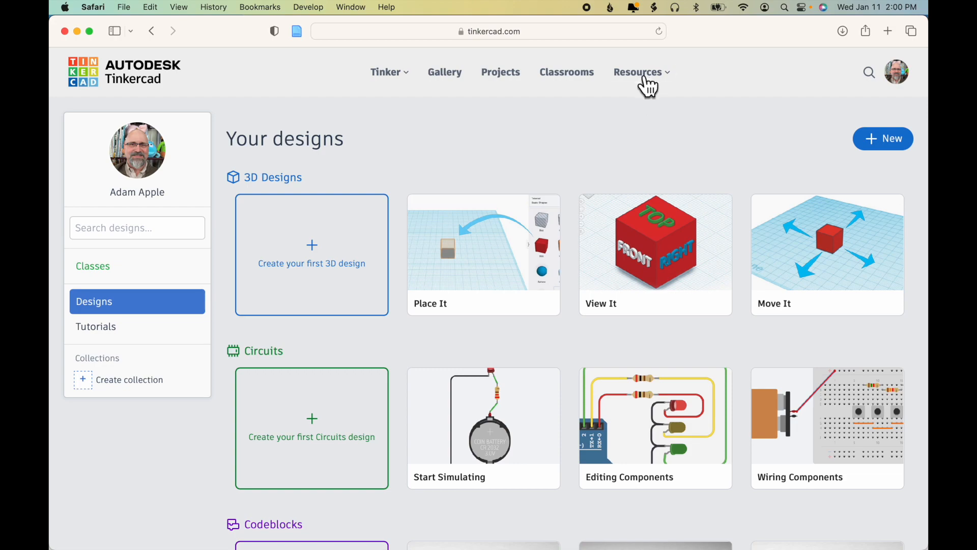
Open the completed Cylinder Earrings lesson for review from the Learning Center's full list of 3D Design tutorials.
left_click(585, 144)
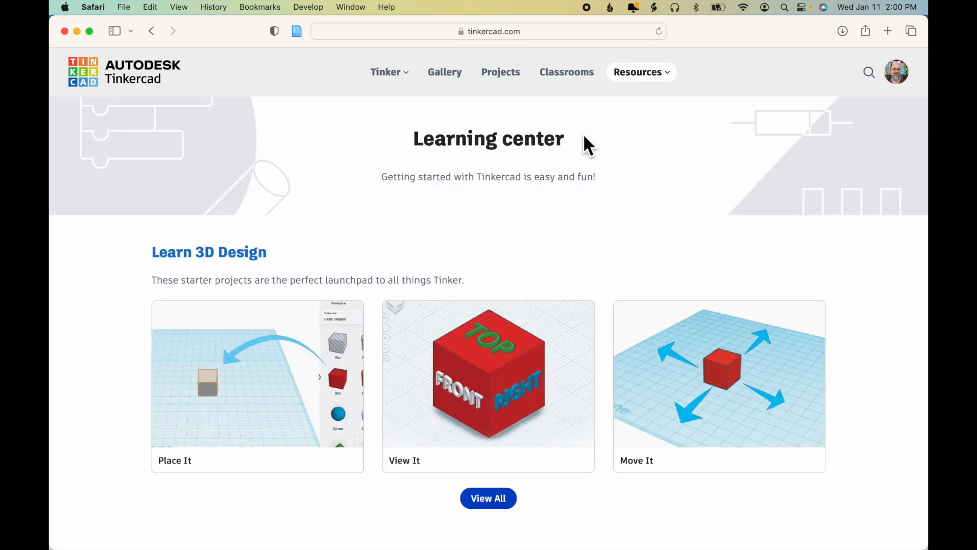
left_click(503, 498)
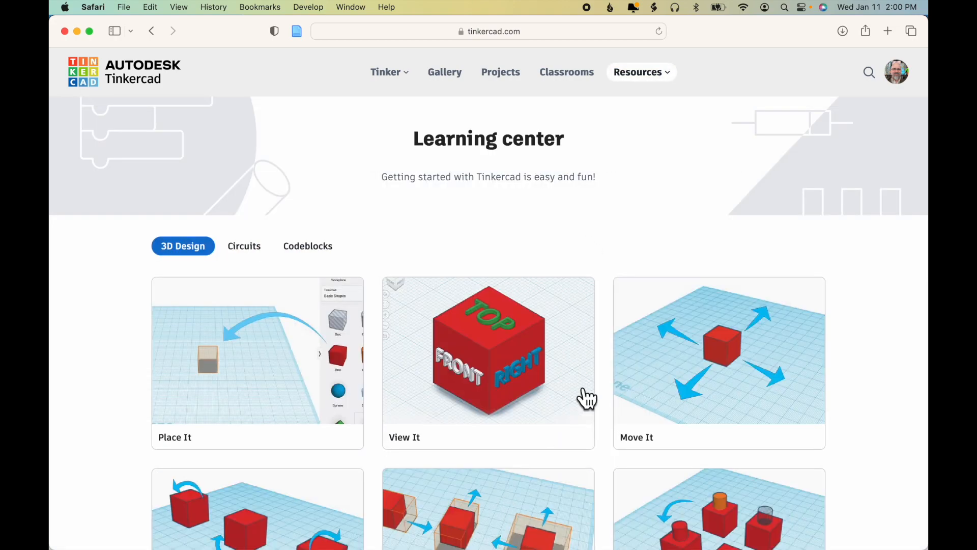
scroll(586, 398, "down", 20)
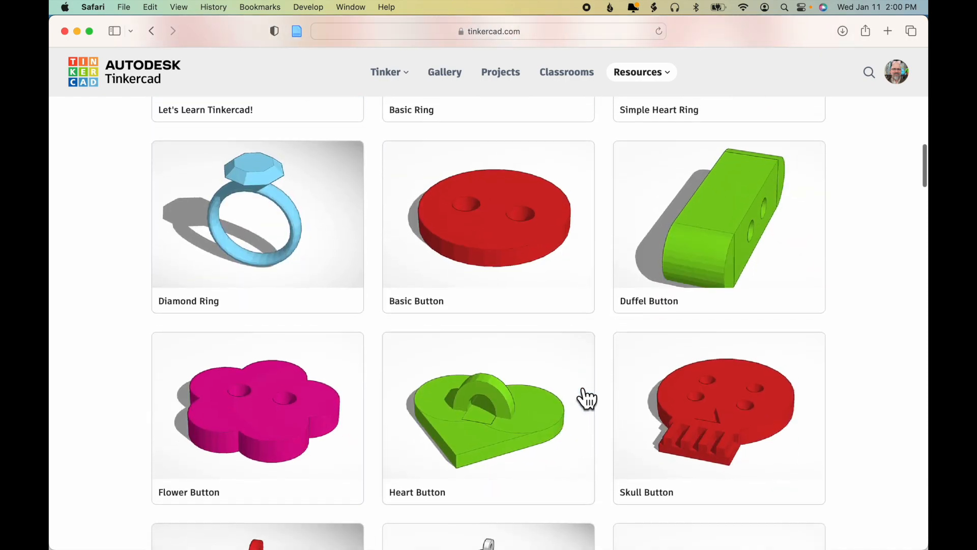
scroll(586, 399, "down", 10)
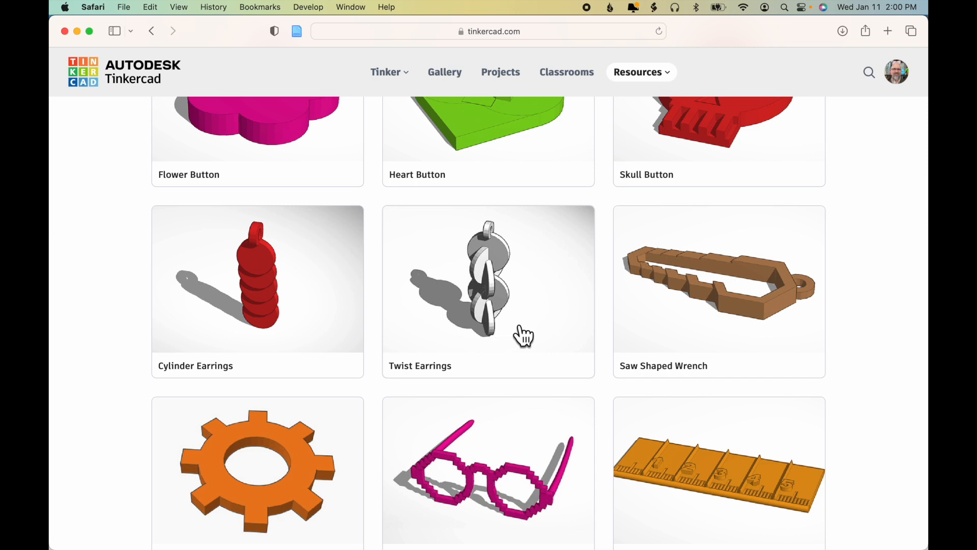
left_click(262, 297)
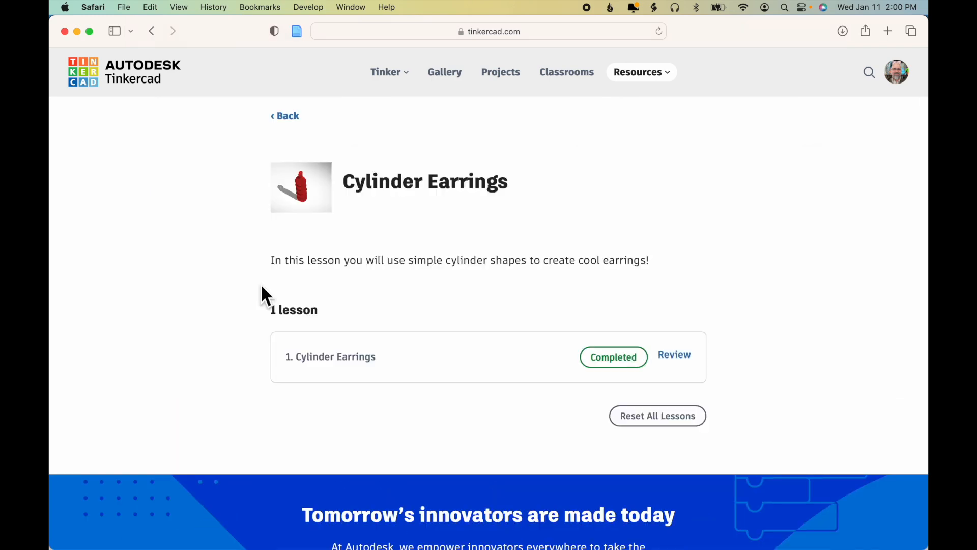
left_click(667, 356)
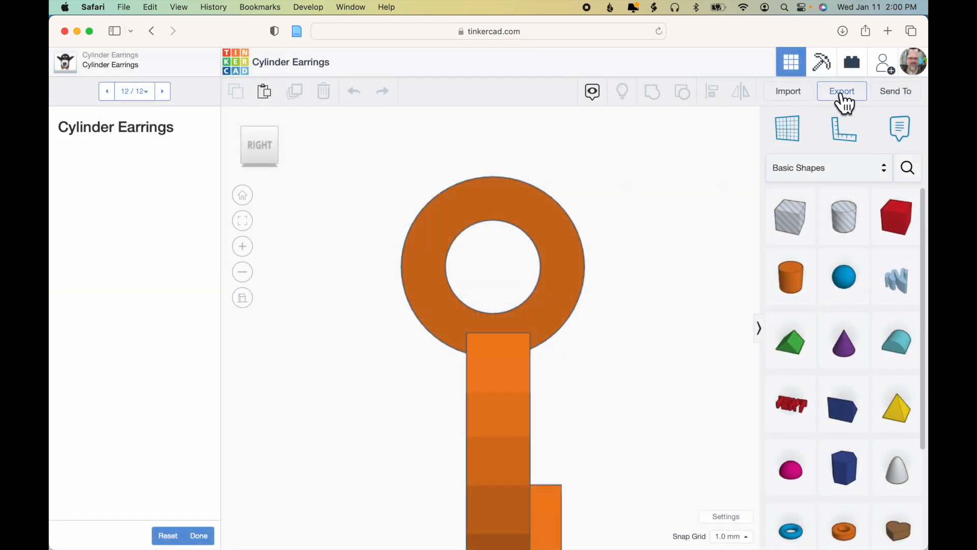
Export everything in the Cylinder Earrings design as an .STL file and return to the completed tutorials page.
left_click(842, 97)
left_click(729, 290)
left_click(239, 62)
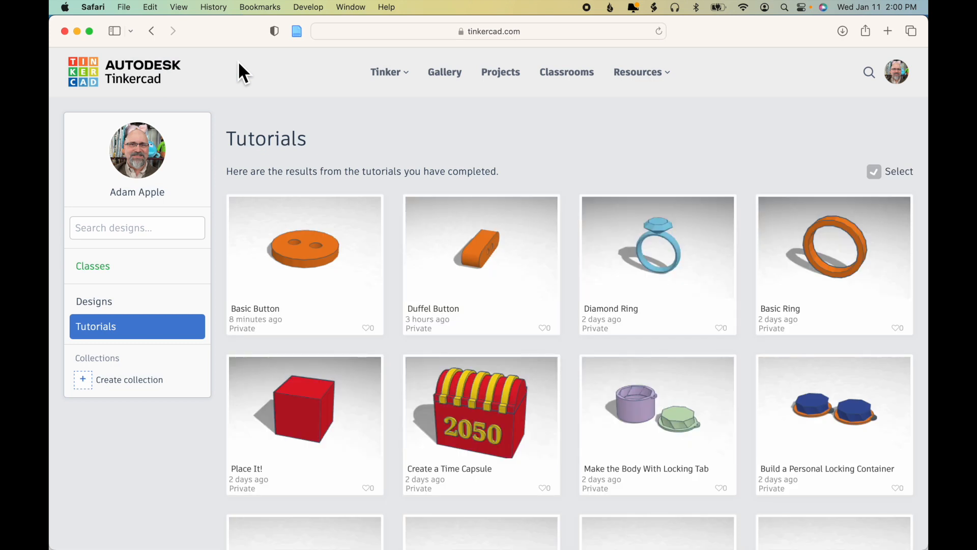
Open the completed Twist Earrings lesson for review from the Learning Center's full list of 3D Design tutorials.
left_click(640, 74)
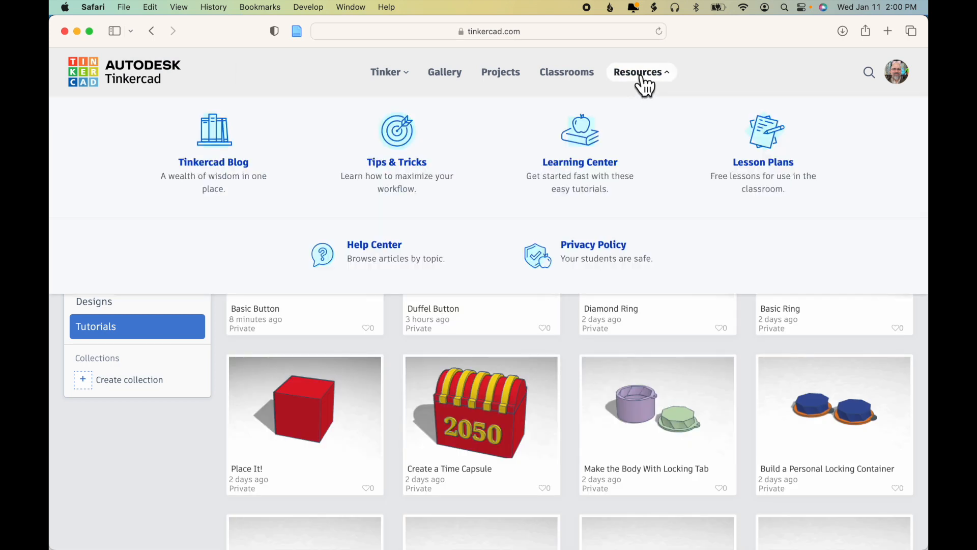
left_click(576, 153)
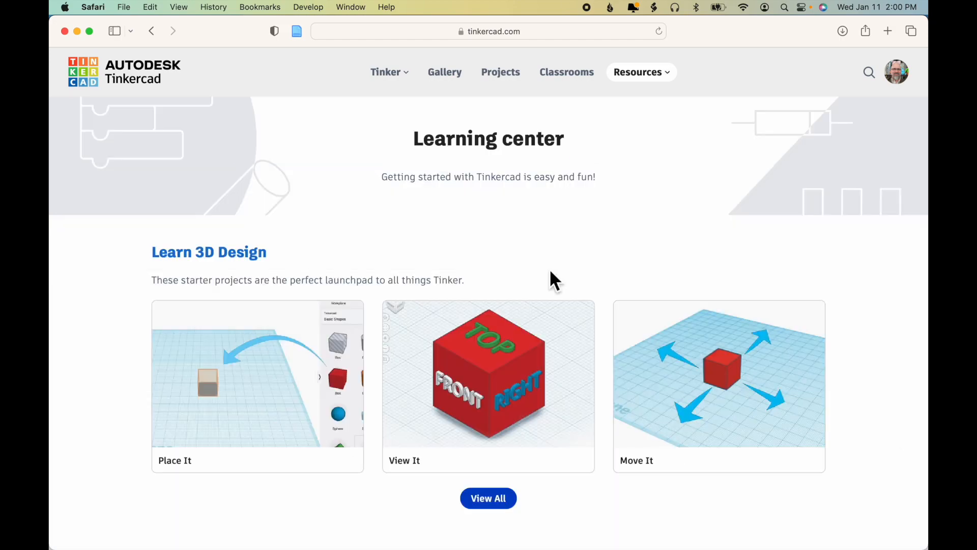
left_click(490, 499)
scroll(556, 408, "down", 15)
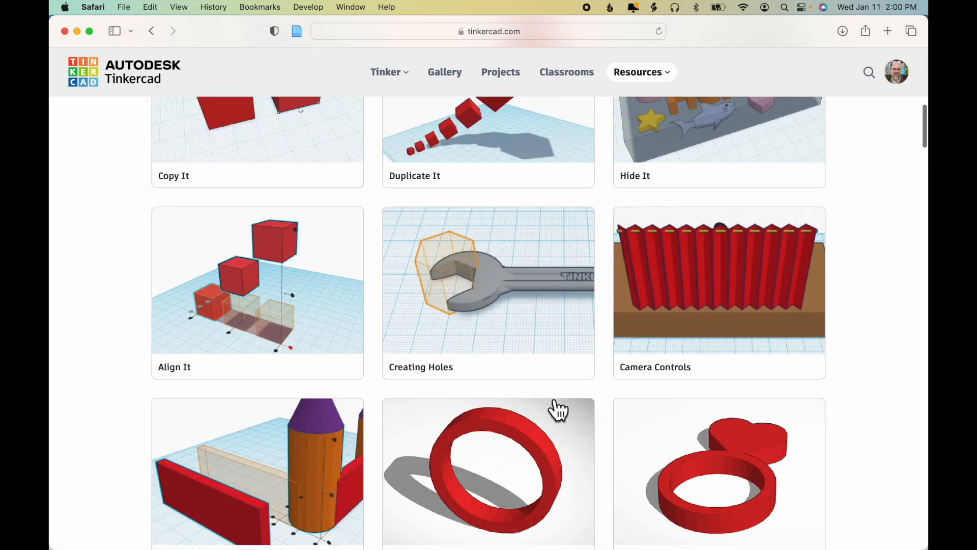
scroll(558, 409, "down", 8)
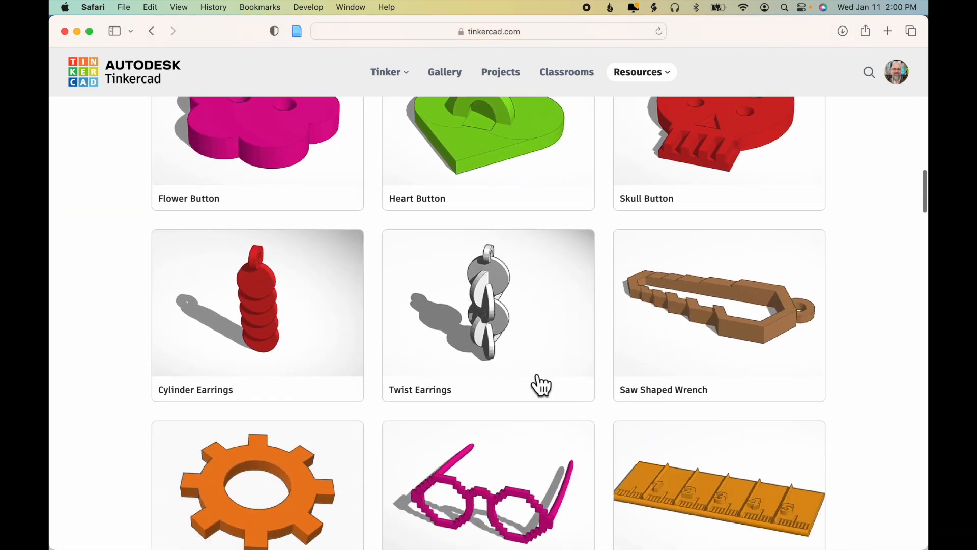
left_click(492, 322)
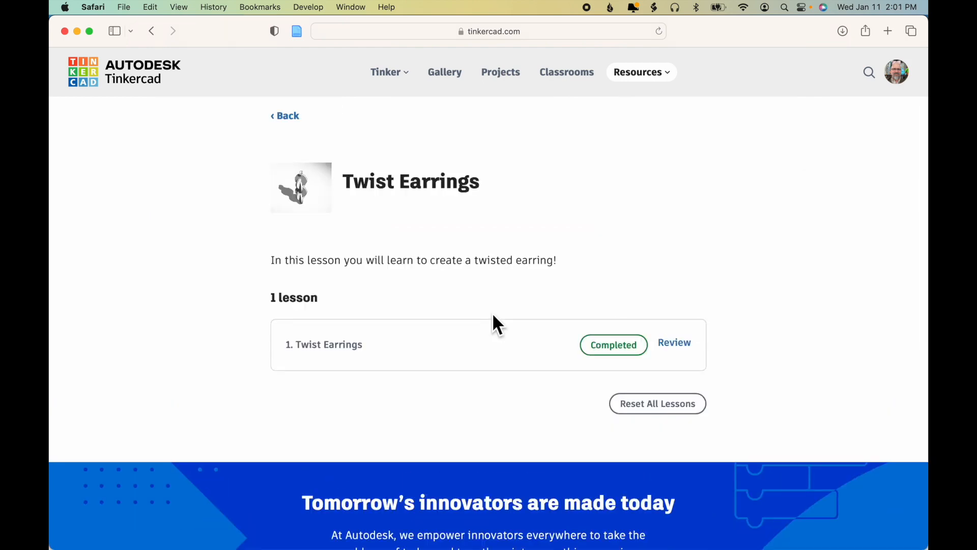
left_click(682, 346)
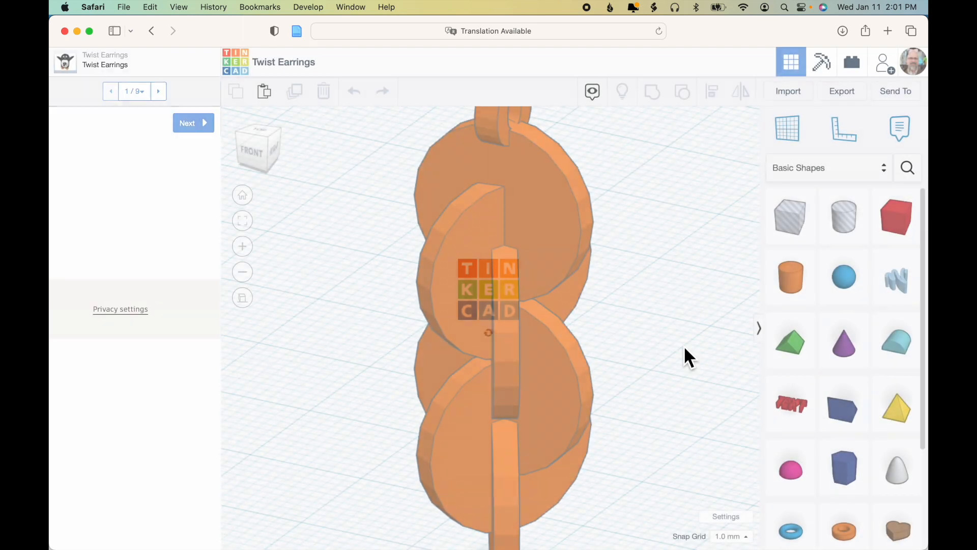
Export everything in the Twist Earrings design as an .STL file and return to the completed tutorials page.
left_click(841, 93)
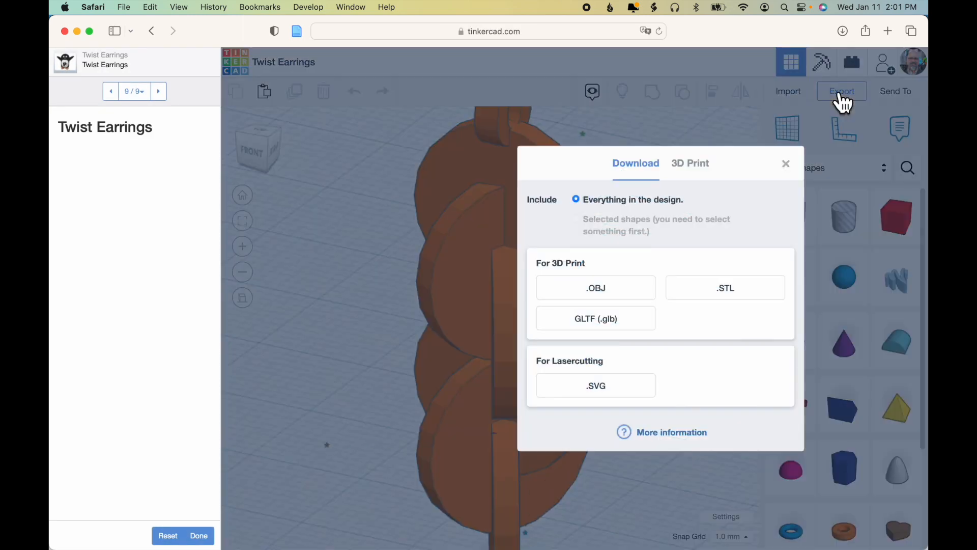
left_click(736, 289)
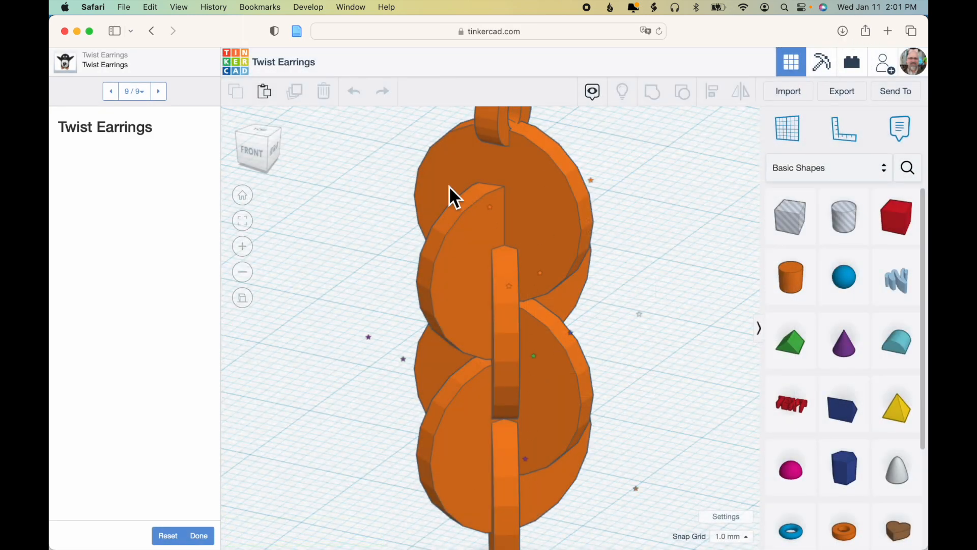
left_click(242, 62)
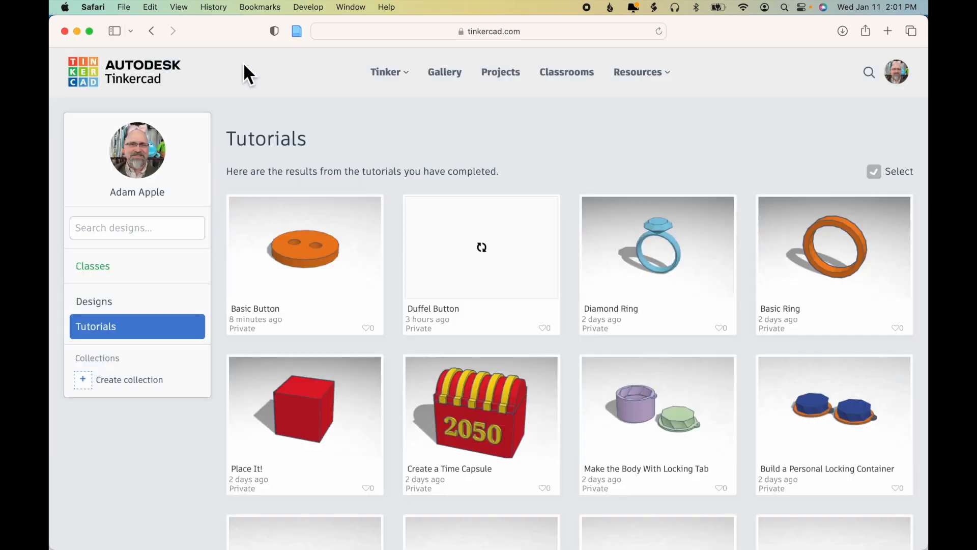
Switch to FlashPrint and load Cylinder Earrings.stl from the Downloads folder.
key("super+Tab")
key("super+Tab")
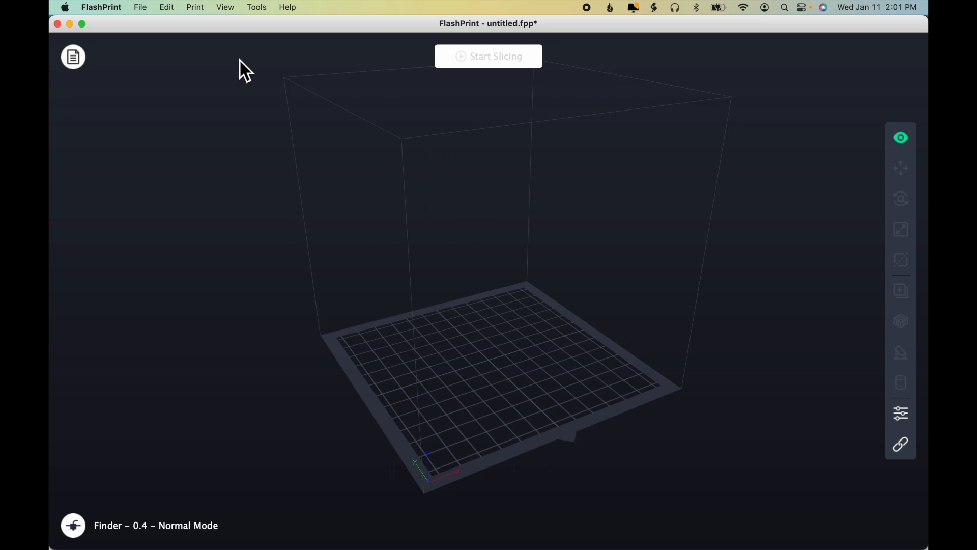
left_click(145, 6)
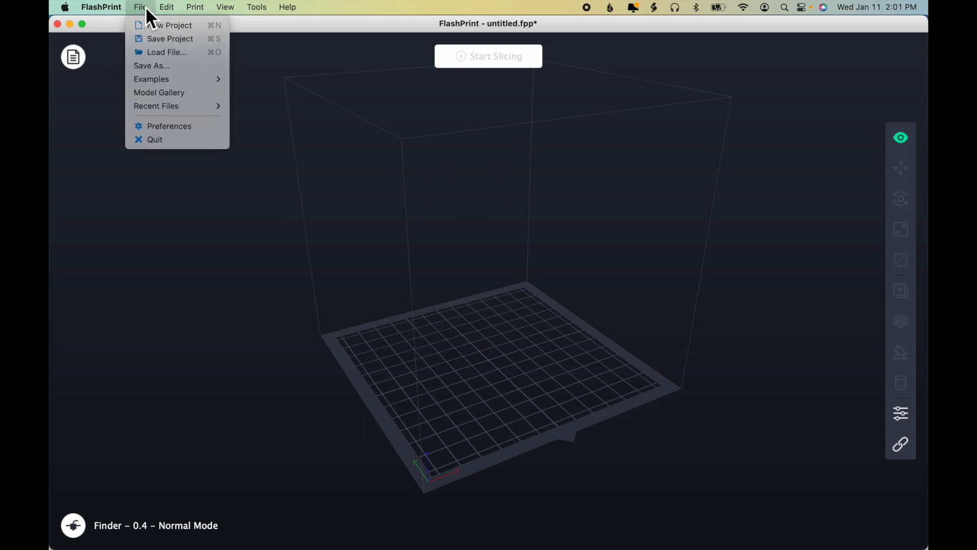
left_click(156, 51)
left_click(360, 214)
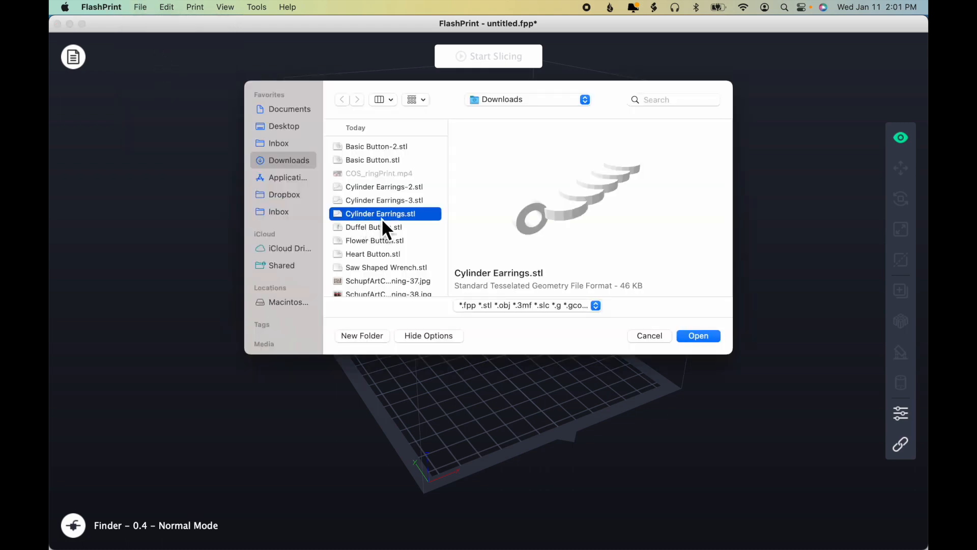
left_click_drag(561, 203, 539, 175)
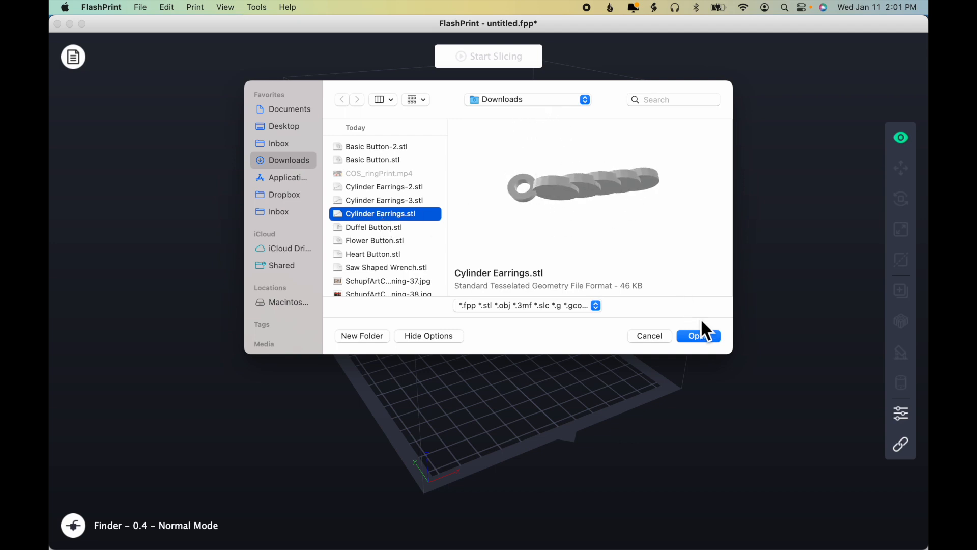
left_click(699, 335)
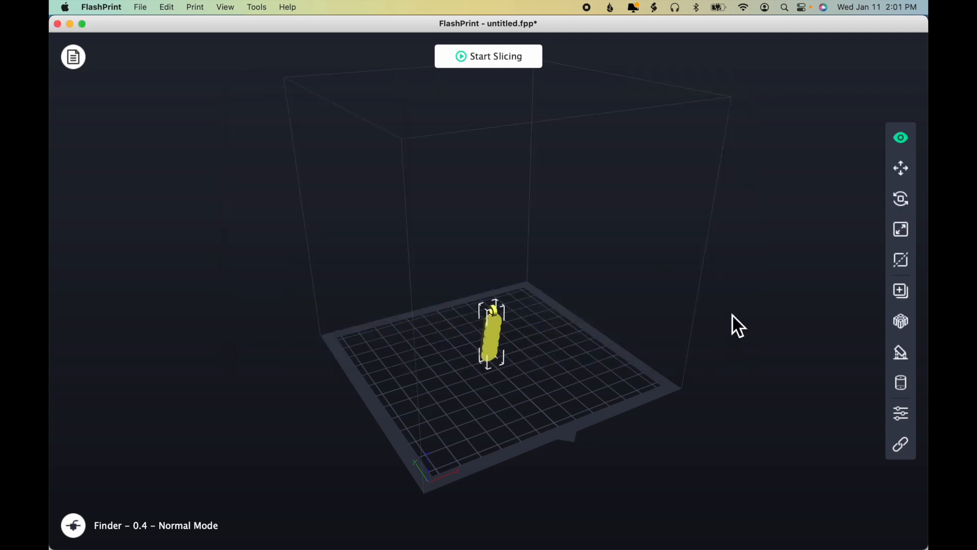
Center the cylinder earring model on the build platform.
left_click(902, 171)
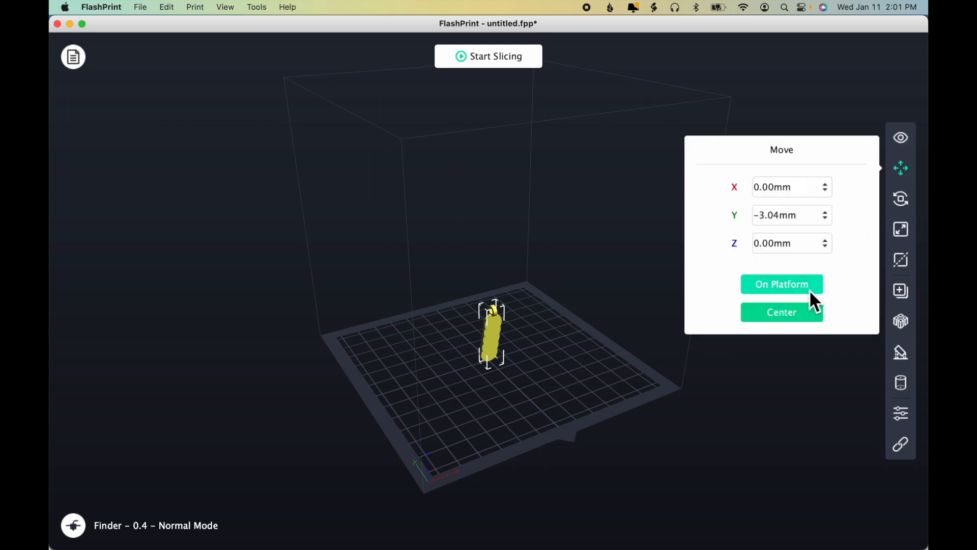
left_click(804, 320)
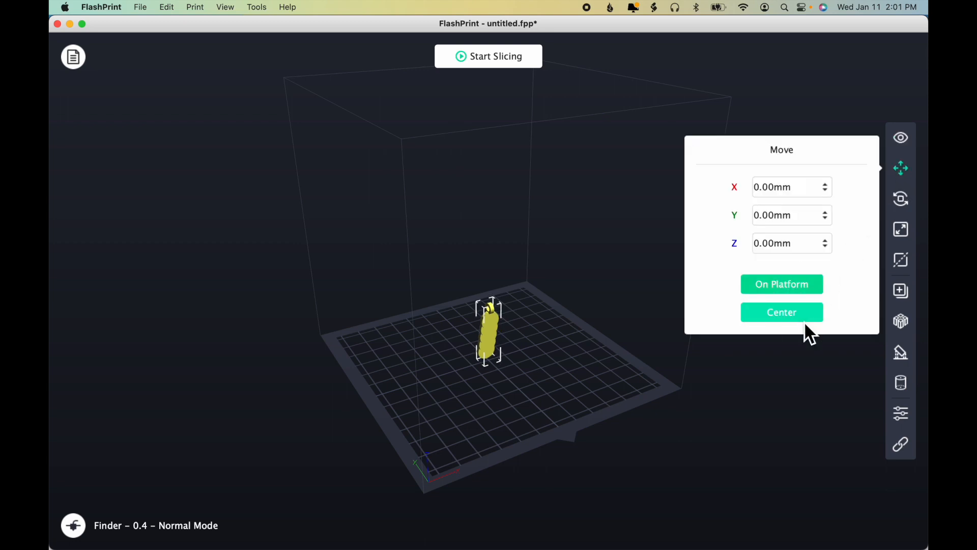
left_click(898, 170)
Examine the cylinder earring from several sides and from beneath the platform for overhanging areas and its contact with the bed.
scroll(565, 329, "up", 10)
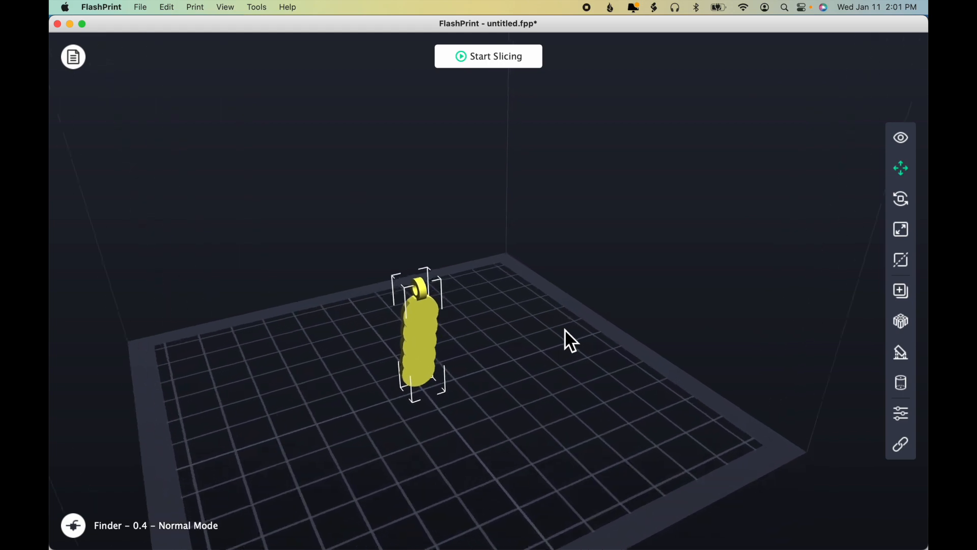
left_click_drag(565, 330, 562, 371)
scroll(432, 375, "up", 5)
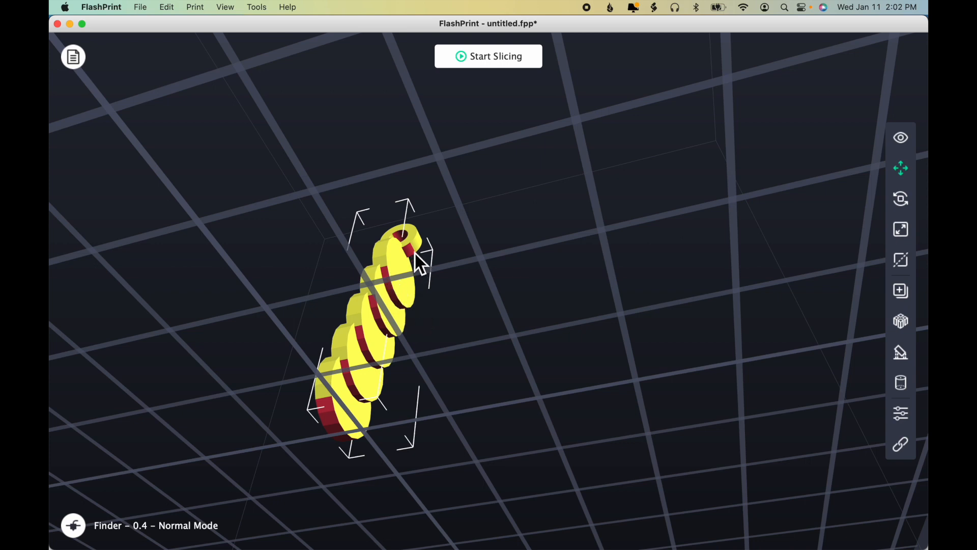
scroll(493, 361, "up", 2)
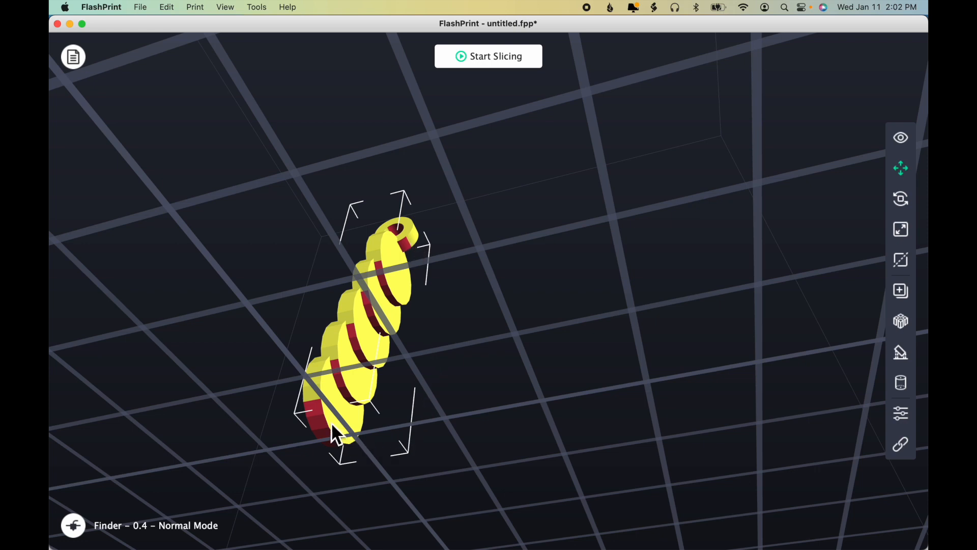
scroll(474, 417, "down", 4)
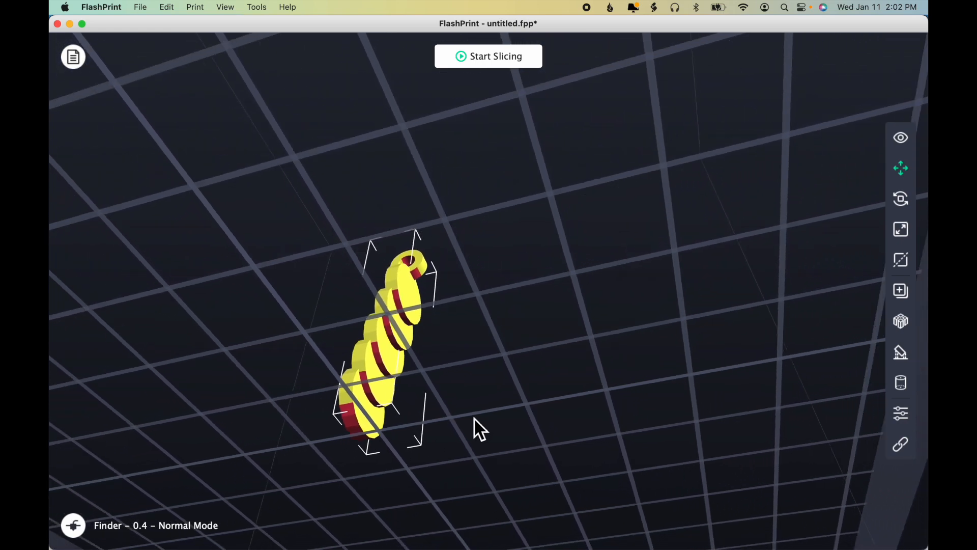
scroll(474, 418, "down", 2)
left_click_drag(476, 420, 429, 462)
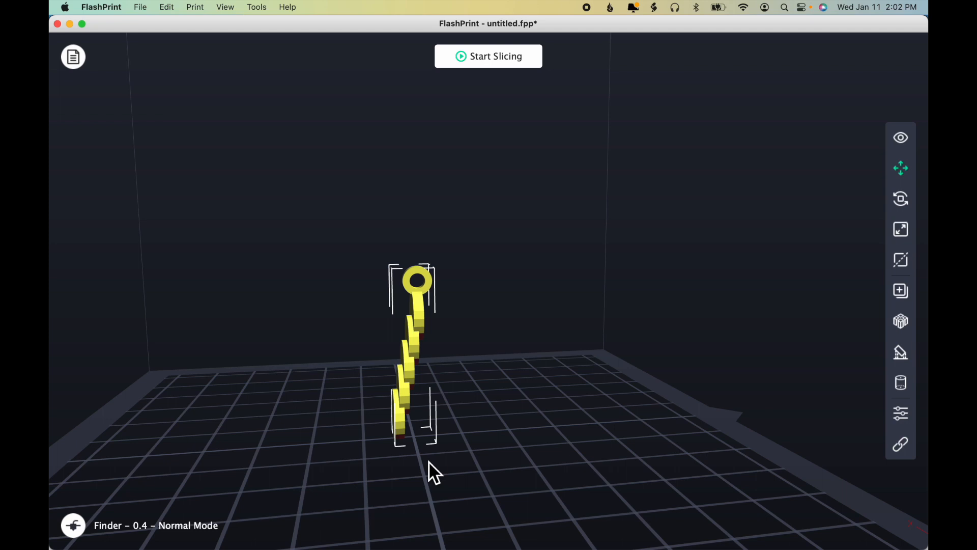
left_click_drag(429, 462, 509, 438)
left_click_drag(448, 392, 490, 415)
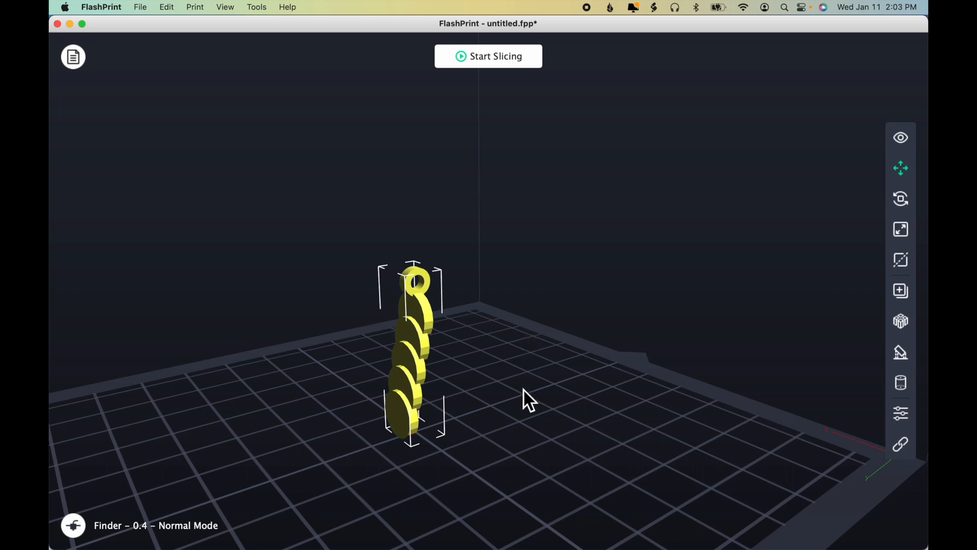
left_click_drag(523, 389, 481, 356)
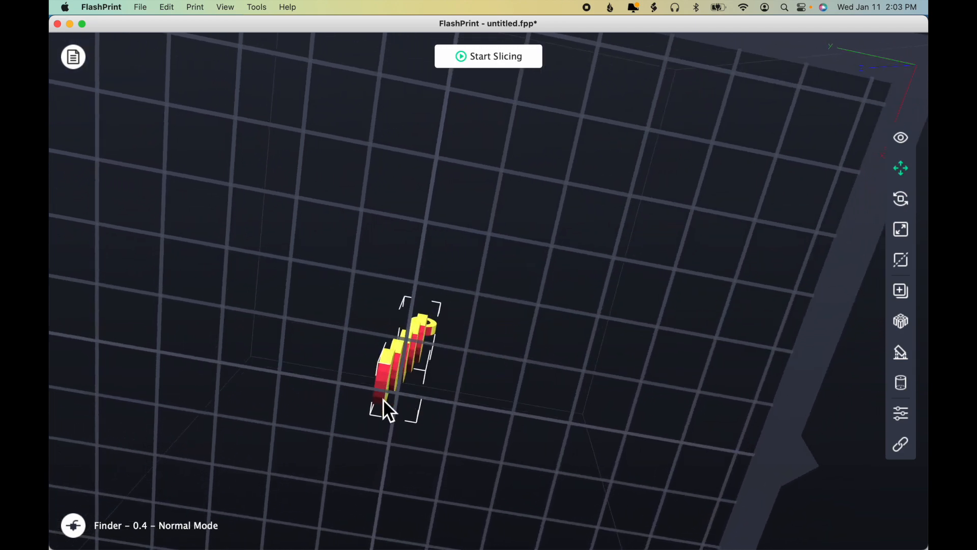
left_click_drag(491, 362, 509, 418)
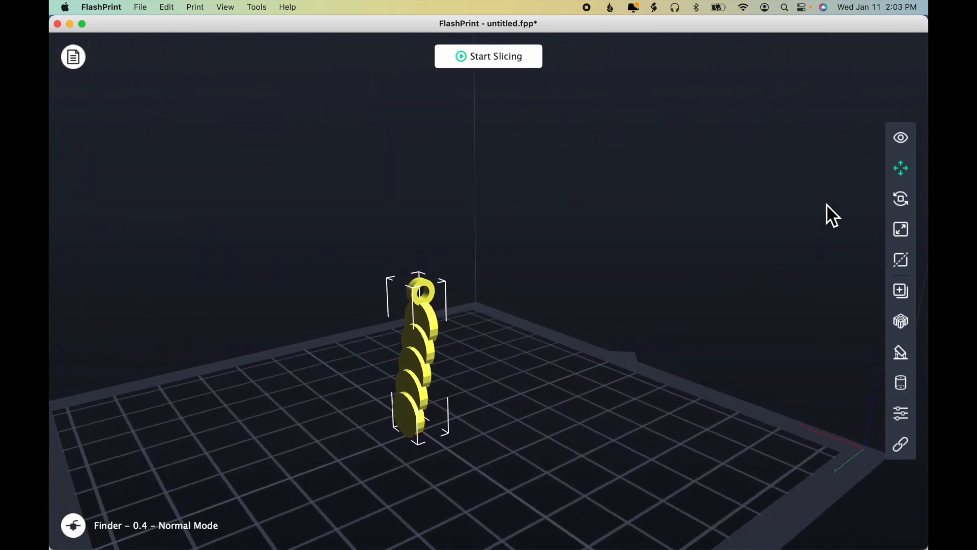
Raise the cylinder earring above the platform by setting its Z position to 3.00 mm.
left_click(902, 173)
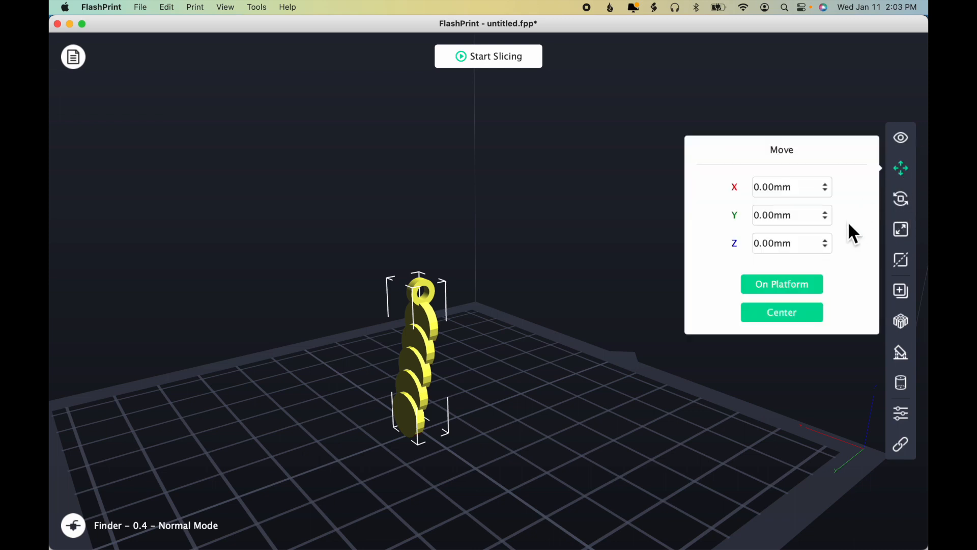
left_click(829, 243)
left_click(829, 243)
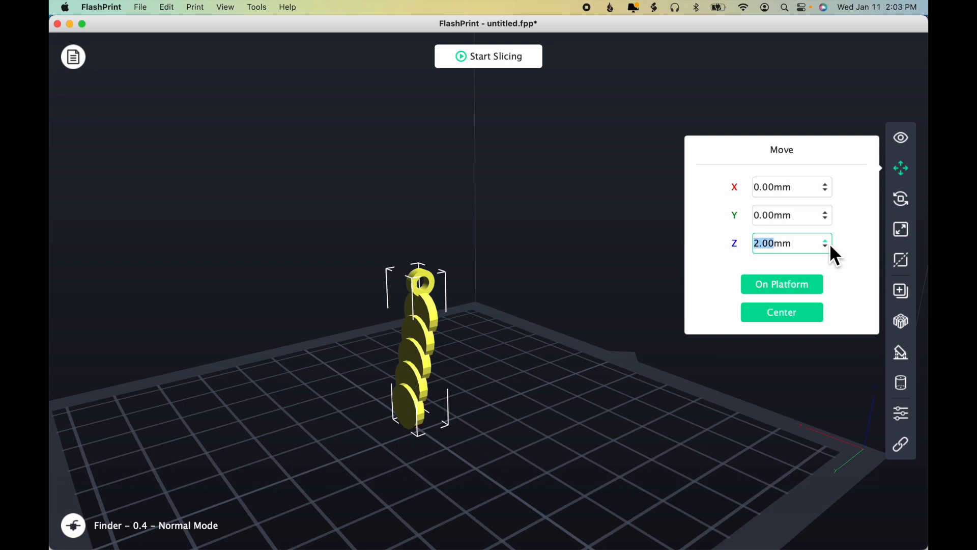
left_click(829, 243)
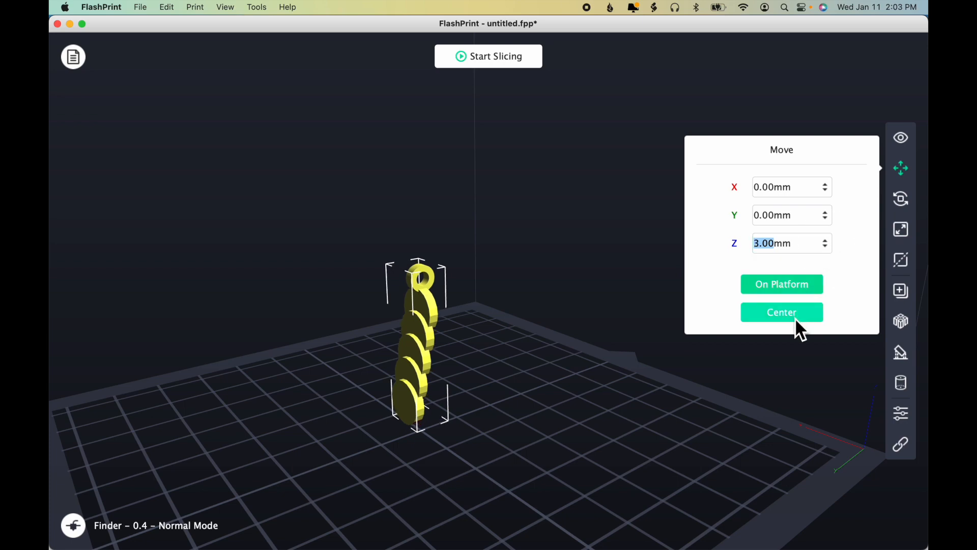
left_click(903, 169)
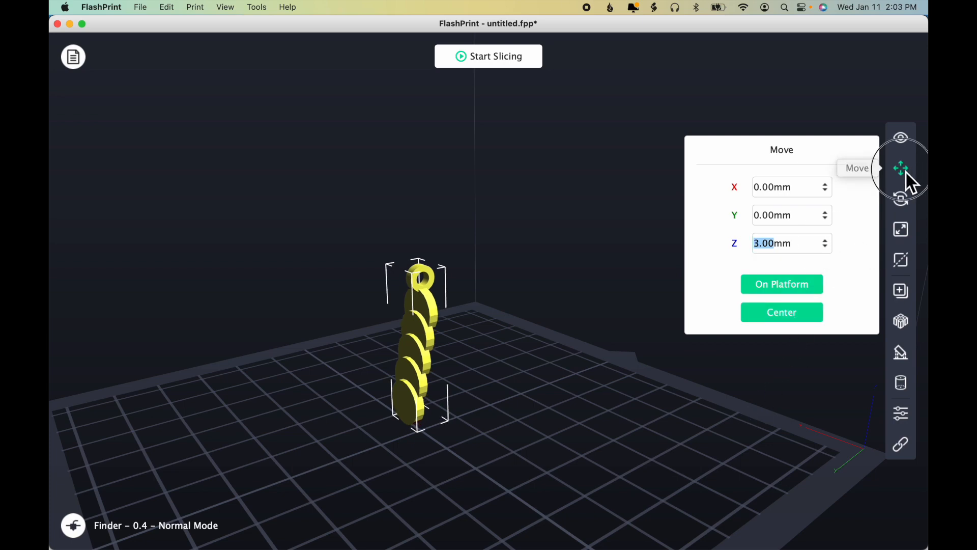
Generate automatic supports of the linear pillar type for the raised cylinder earring.
left_click_drag(643, 387, 623, 336)
left_click_drag(472, 385, 500, 400)
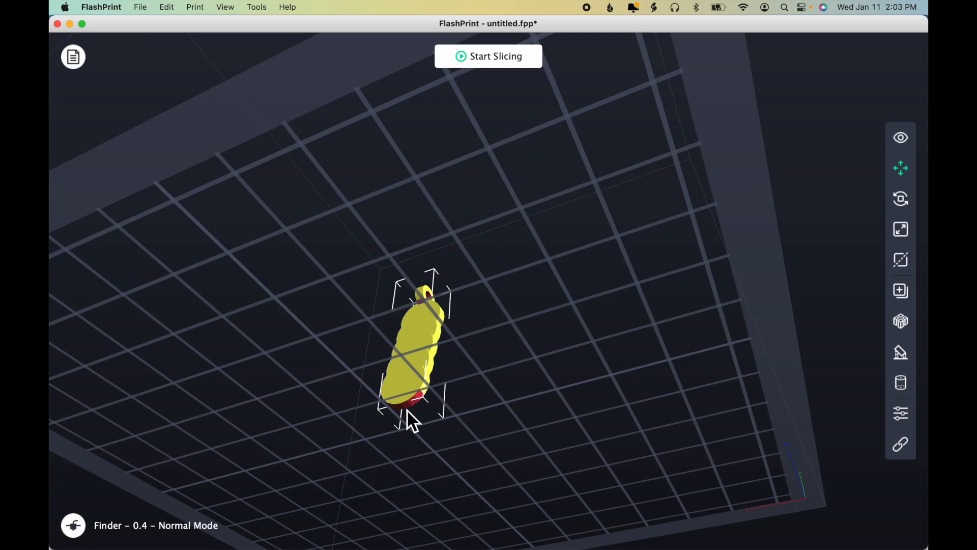
left_click_drag(486, 387, 437, 426)
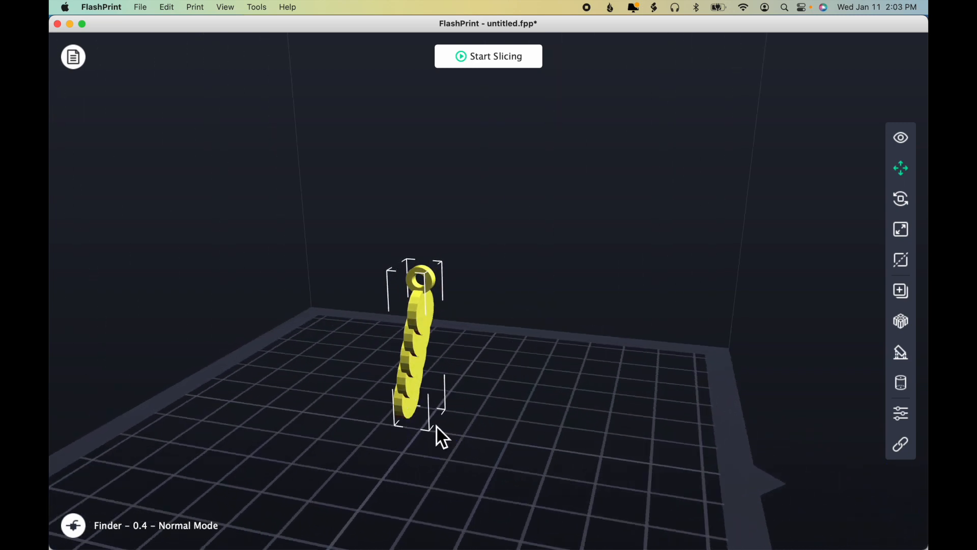
left_click(903, 355)
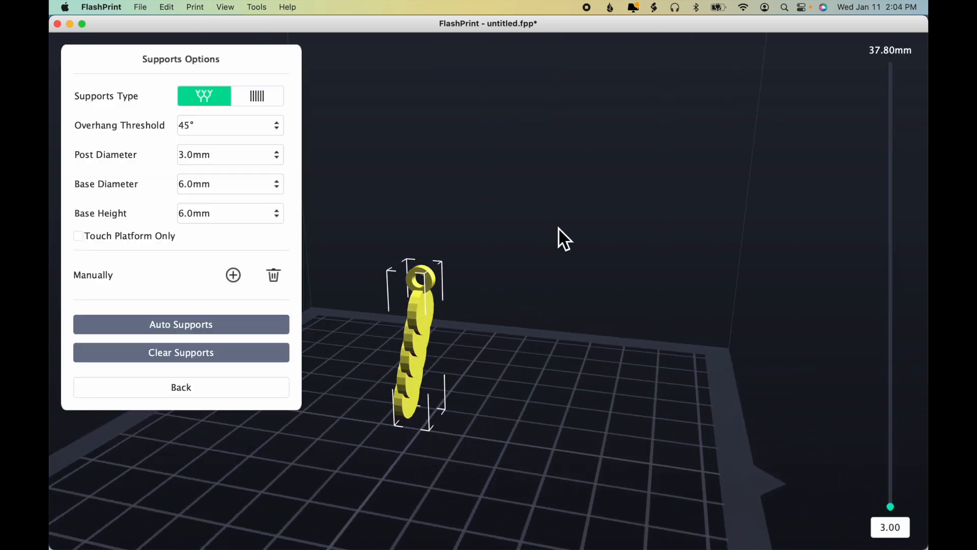
left_click(276, 107)
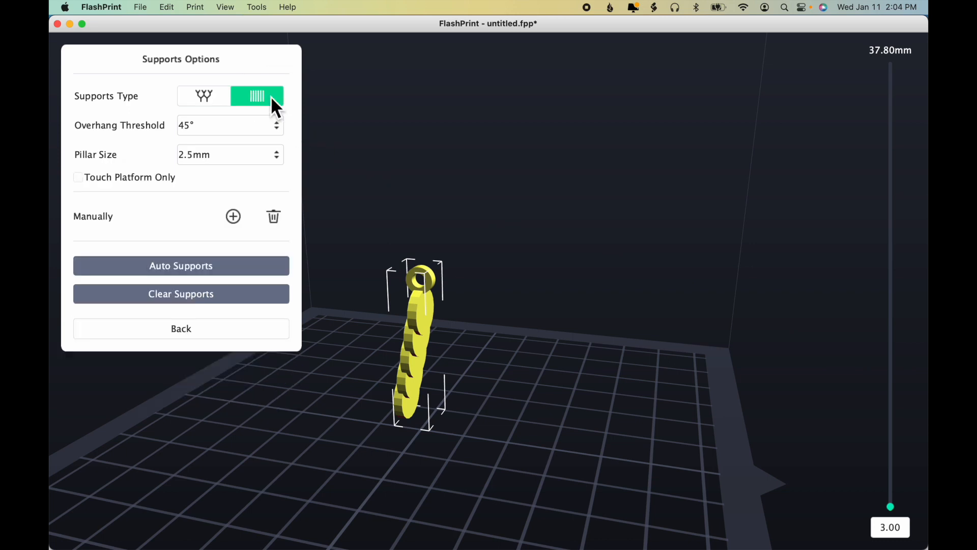
left_click(245, 125)
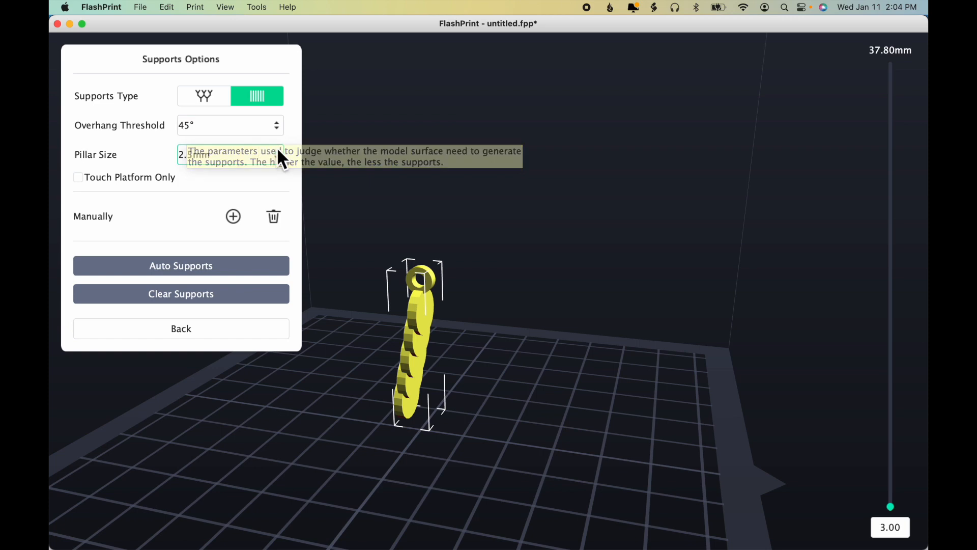
left_click(246, 271)
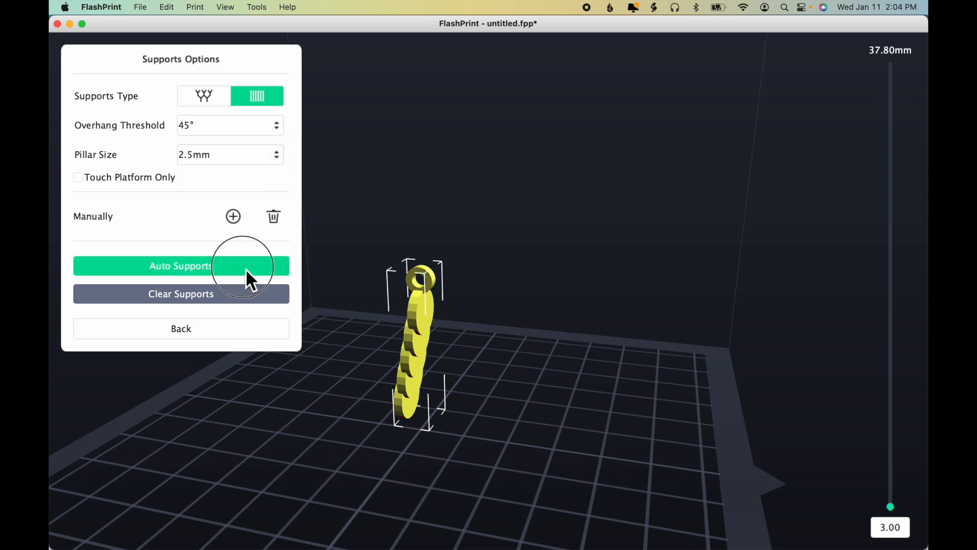
Examine the generated supports around the cylinder earring's discs and hanging ring from several sides, and leave the supports options.
scroll(566, 408, "up", 4)
left_click_drag(566, 407, 648, 406)
left_click_drag(632, 408, 584, 399)
scroll(456, 263, "up", 2)
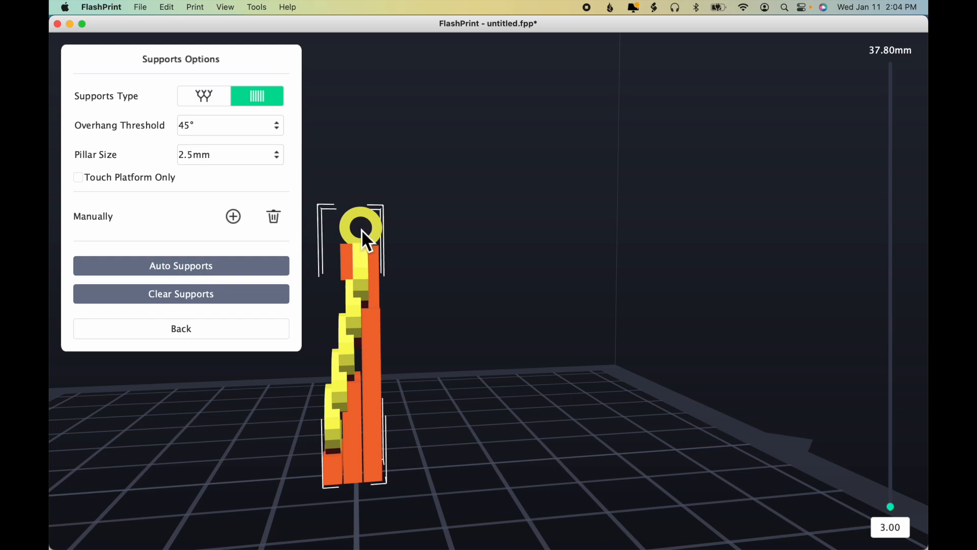
scroll(504, 426, "down", 5)
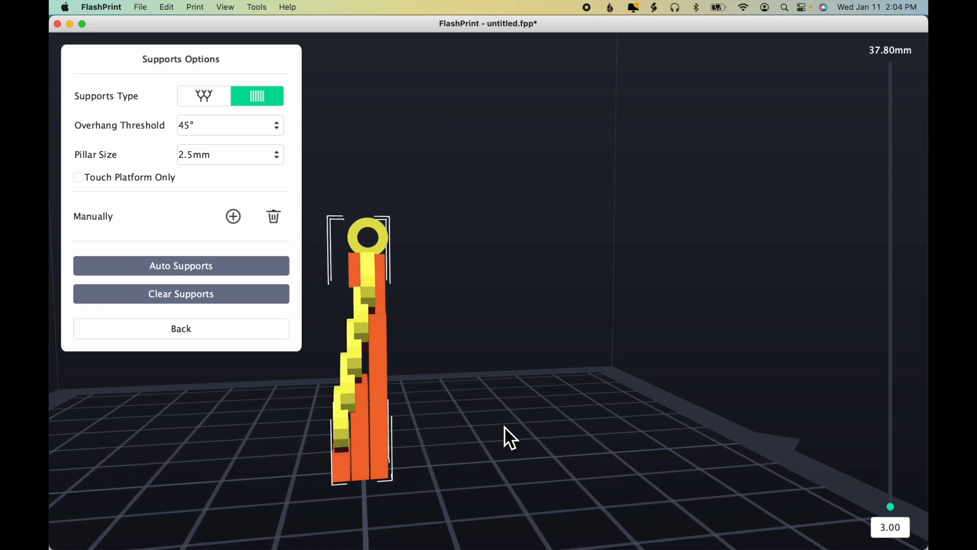
mouse_move(504, 426)
left_mouse_down()
mouse_move(529, 434)
mouse_move(495, 426)
left_mouse_up()
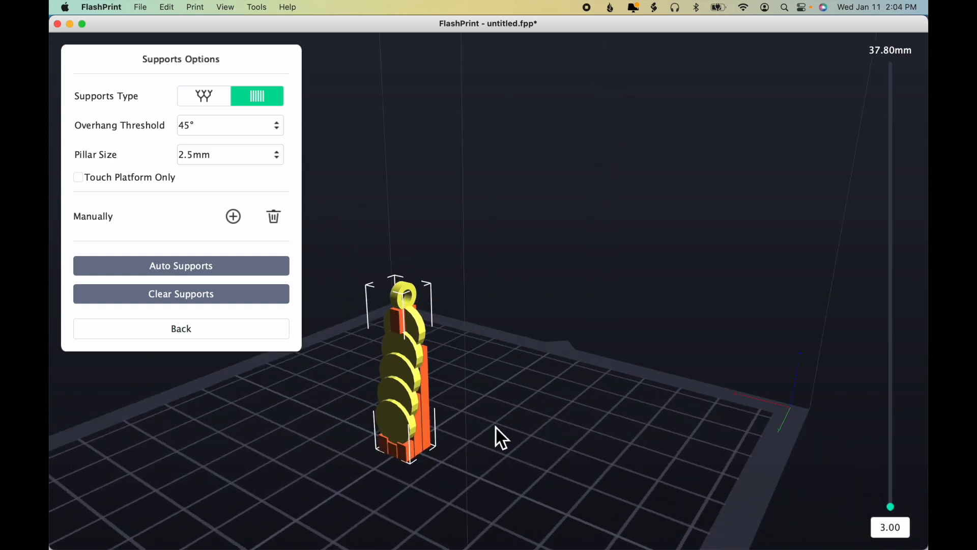
left_click(246, 335)
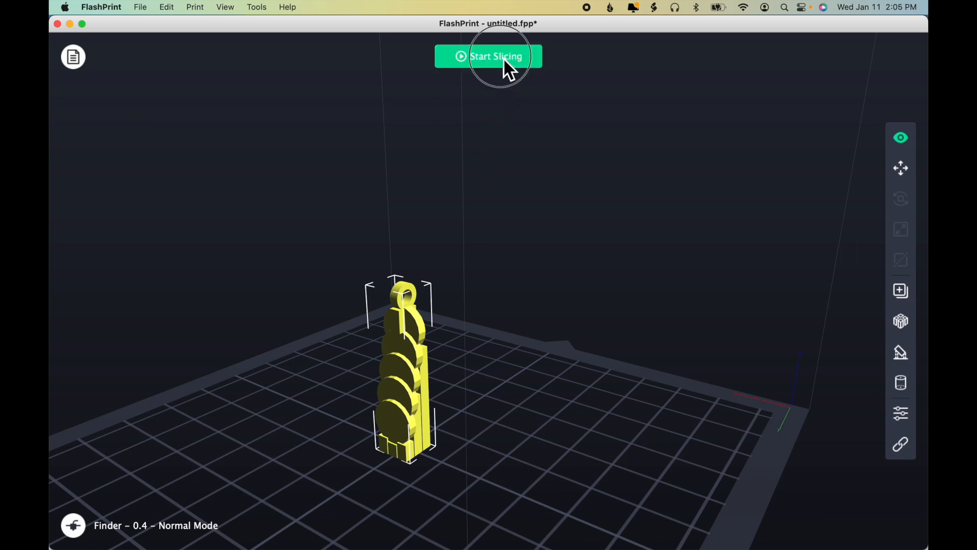
Open the detailed slicing settings for the cylinder earring and enable the raft.
left_click(503, 57)
left_click(730, 163)
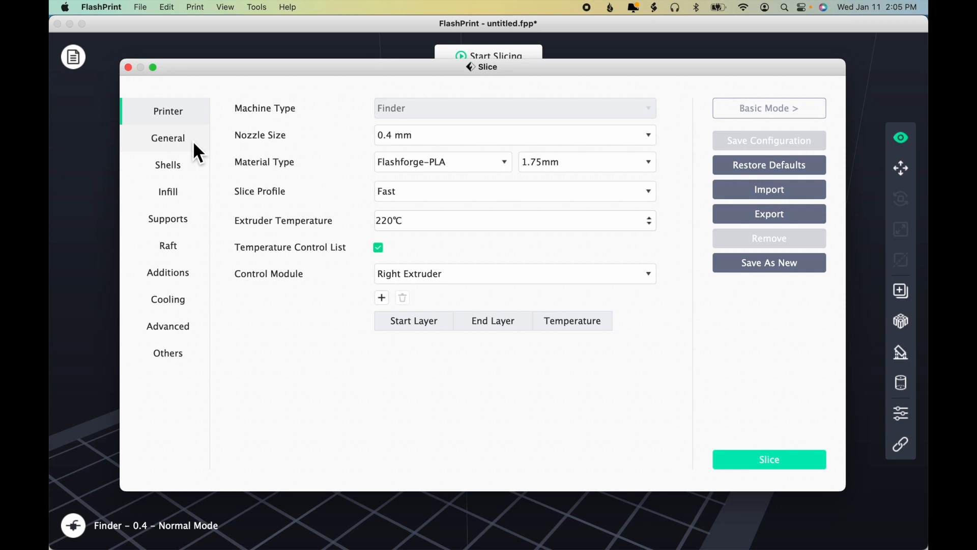
left_click(184, 249)
left_click(491, 128)
left_click(451, 151)
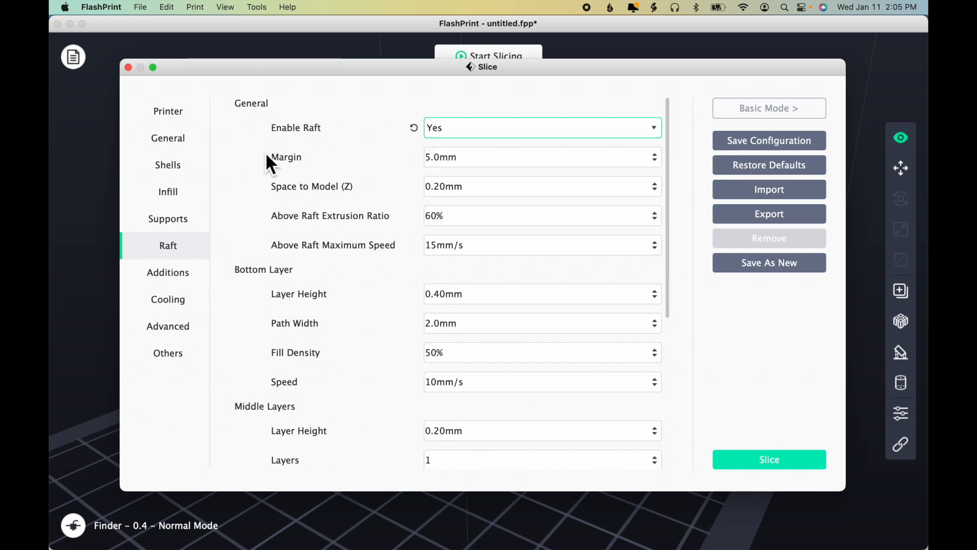
Set the supports' space to model to 0.45 mm in X/Y and 0.30 mm in Z, with 2 top solid layers.
left_click(186, 224)
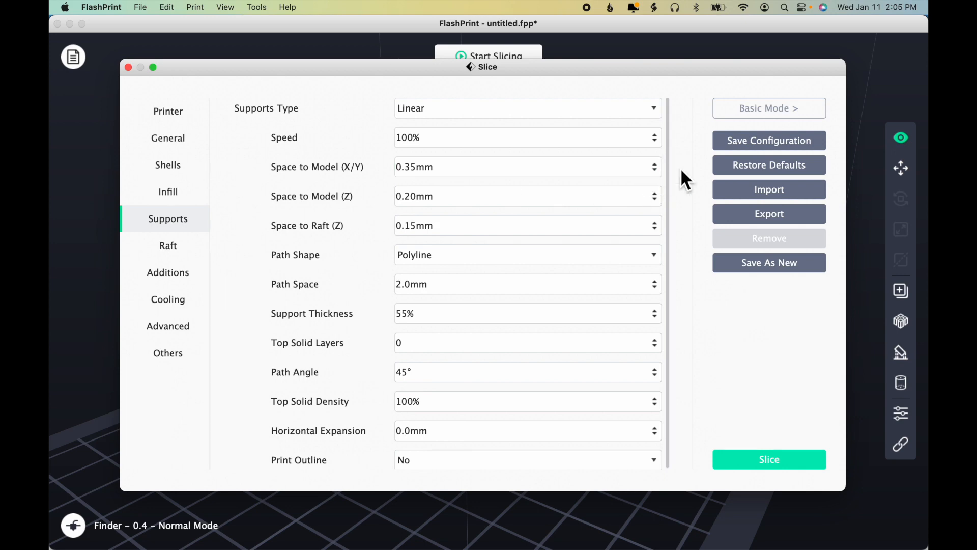
left_click(659, 164)
left_click(660, 164)
left_click(660, 194)
left_click(660, 194)
left_click(657, 340)
left_click(656, 339)
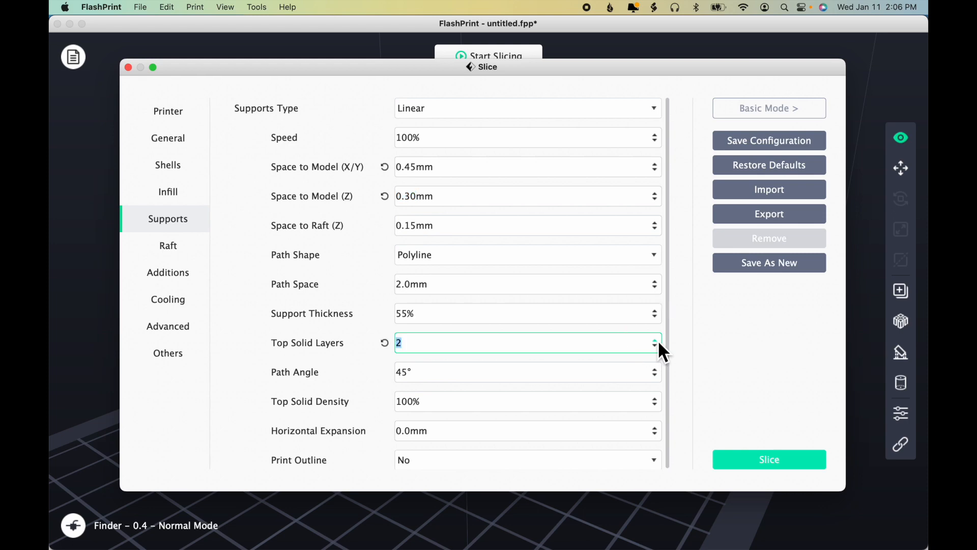
Slice the cylinder earring and examine its supports, raft and shells from several sides in the slice preview.
left_click(789, 459)
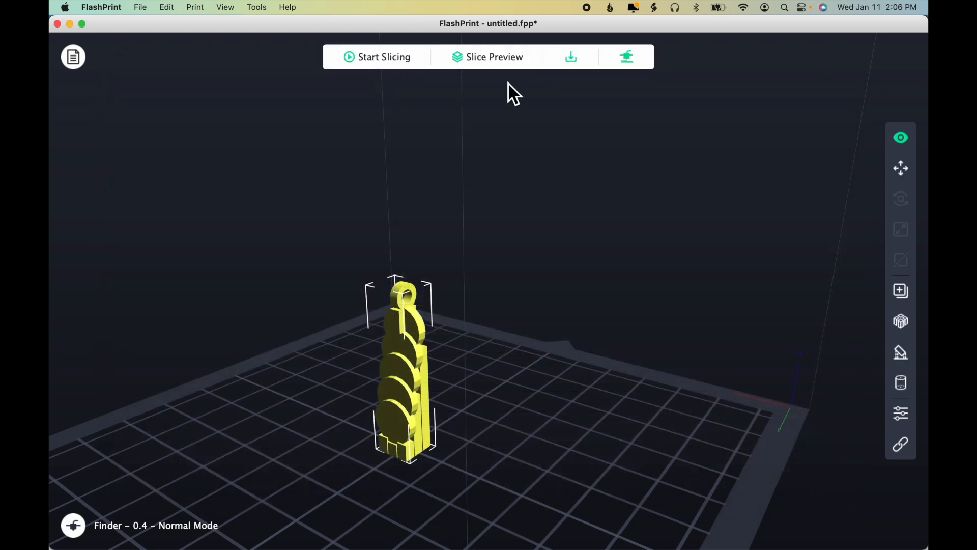
left_click(498, 59)
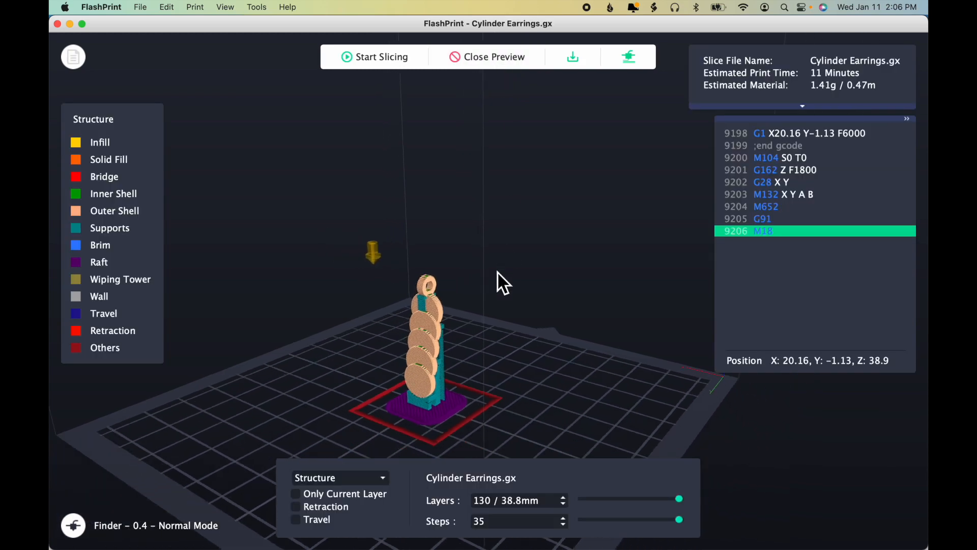
mouse_move(560, 324)
left_mouse_down()
mouse_move(542, 328)
mouse_move(547, 319)
left_mouse_up()
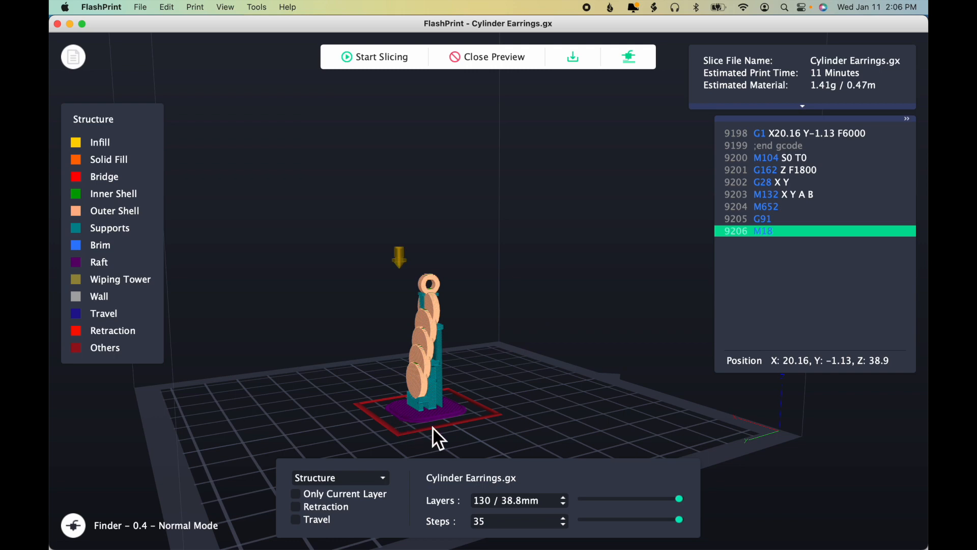
mouse_move(511, 375)
left_mouse_down()
mouse_move(484, 376)
mouse_move(463, 358)
mouse_move(473, 337)
mouse_move(487, 370)
mouse_move(511, 374)
mouse_move(493, 373)
left_mouse_up()
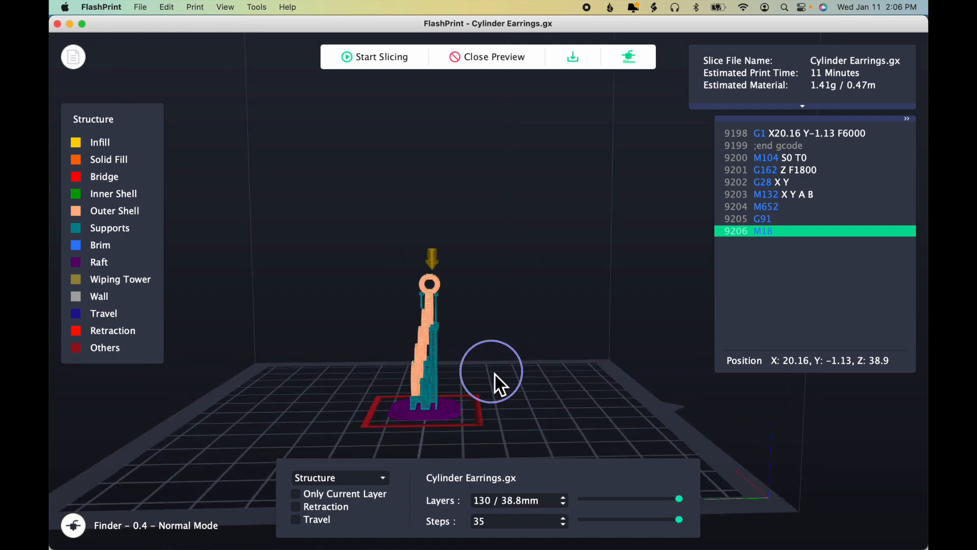
scroll(494, 372, "up", 3)
scroll(494, 373, "up", 5)
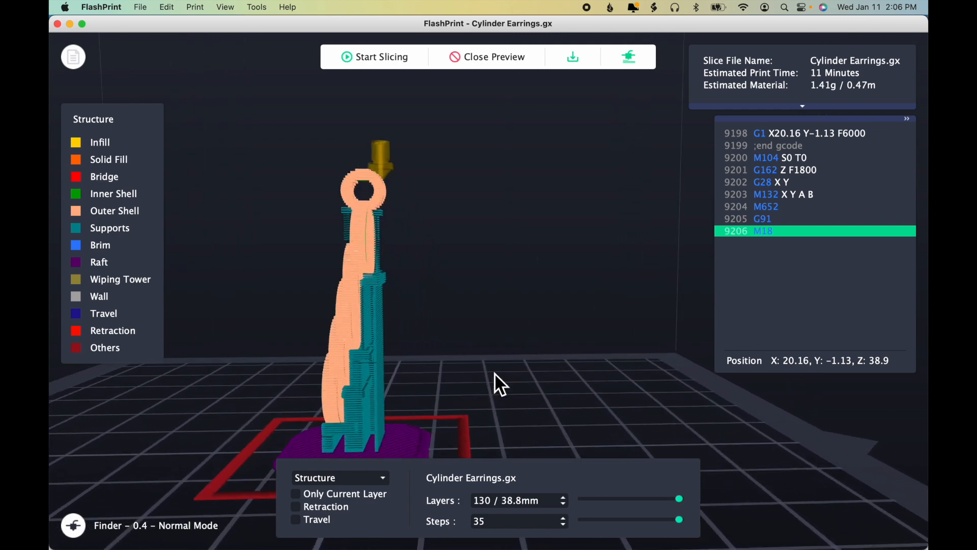
left_click_drag(494, 373, 499, 374)
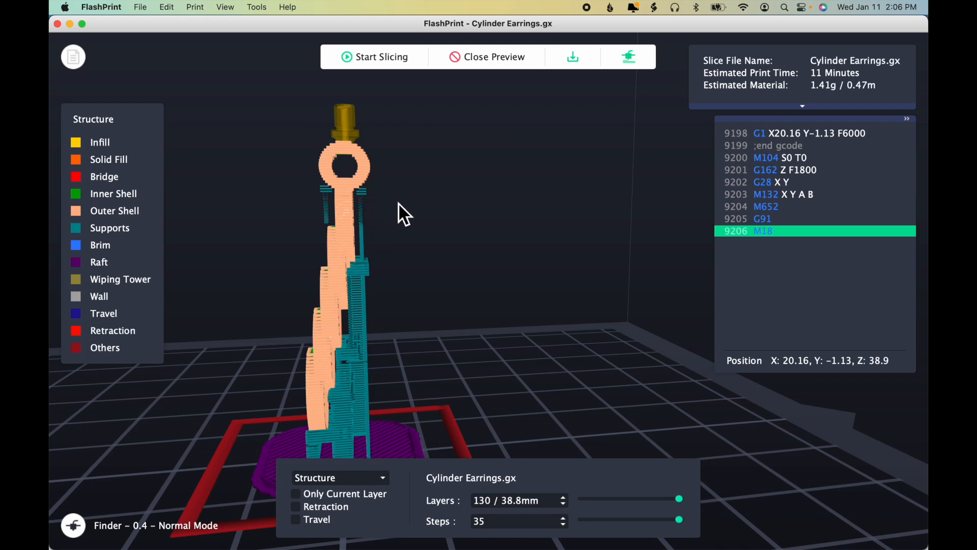
left_click_drag(431, 224, 380, 223)
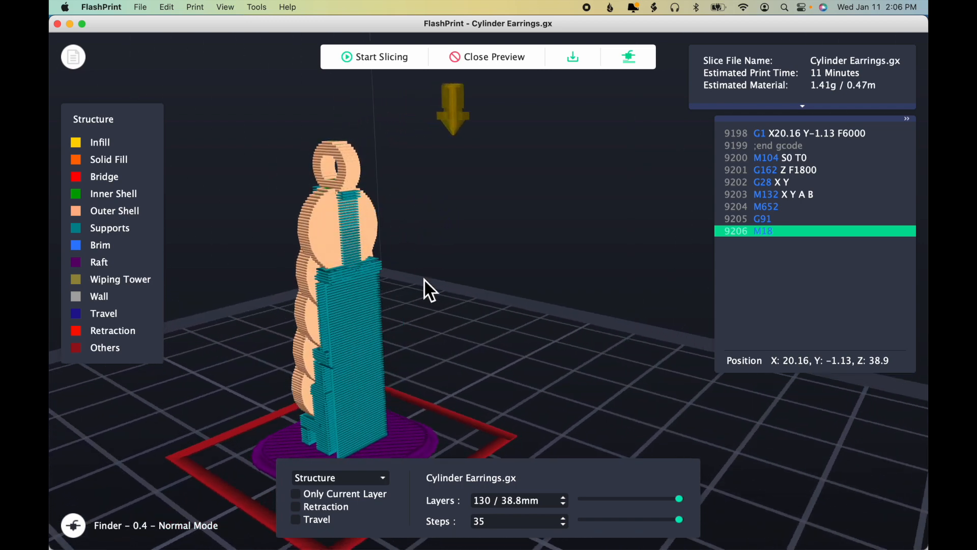
left_click_drag(556, 373, 532, 188)
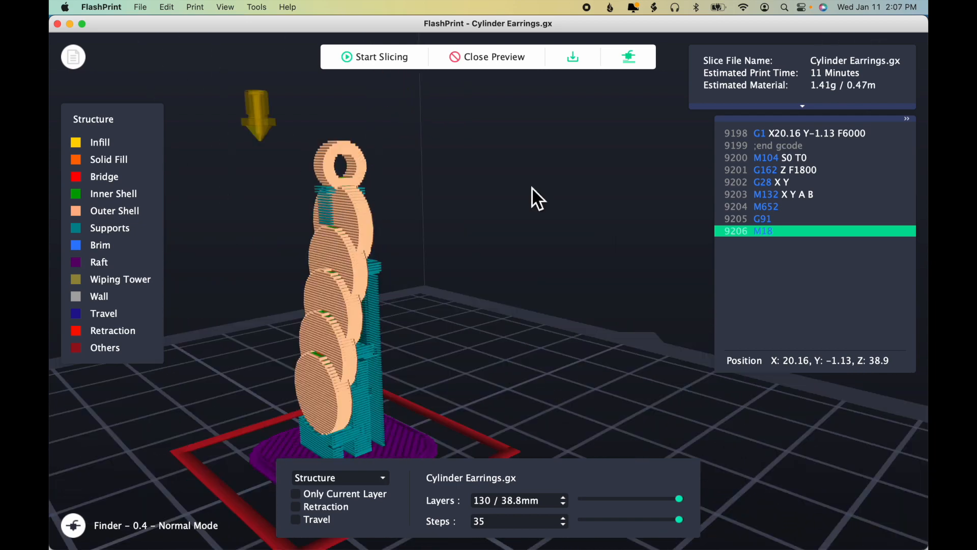
Bring up the save dialog for the sliced Cylinder Earrings .gx file and cancel it.
left_click(577, 61)
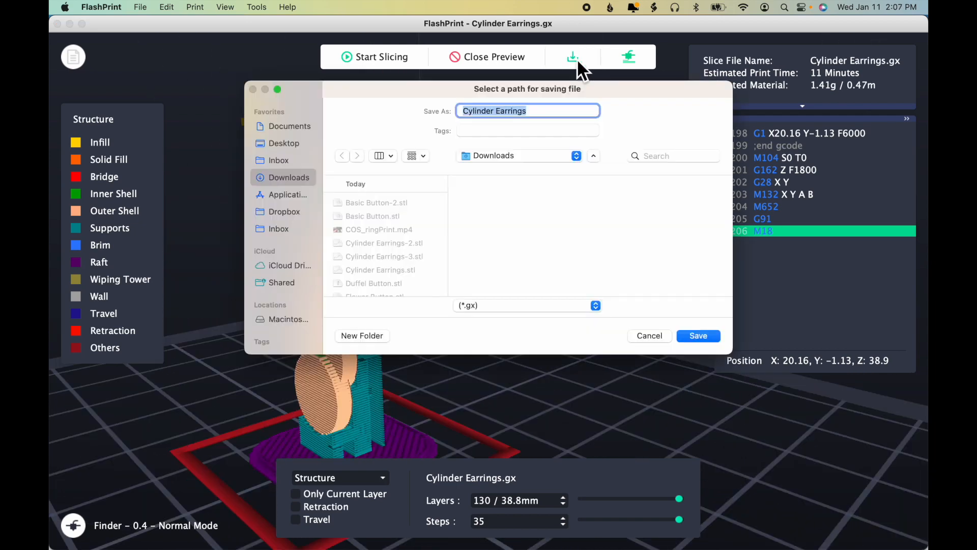
left_click(653, 334)
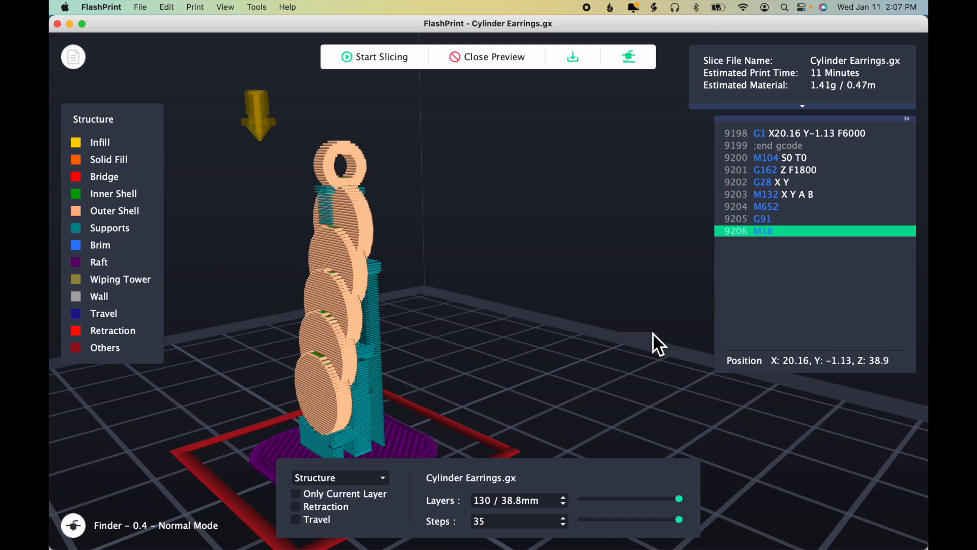
Close the slice preview and delete the cylinder earring from the build platform.
left_click(497, 62)
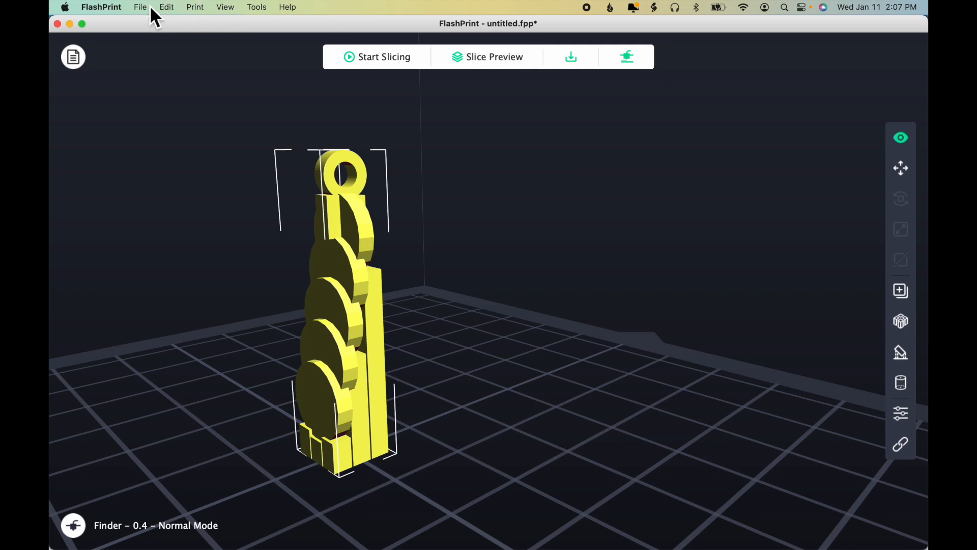
left_click(170, 7)
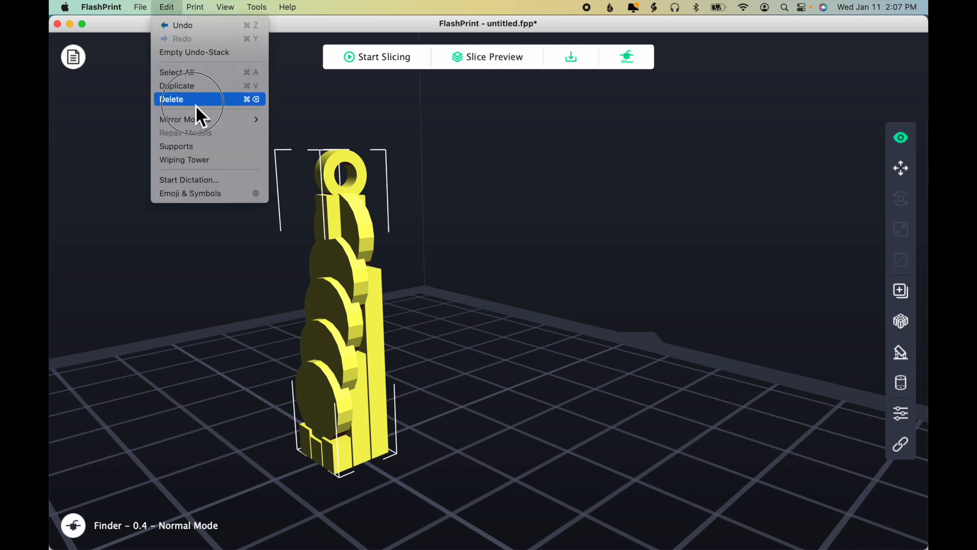
left_click(201, 102)
Load Twist Earrings.stl from the Downloads folder onto the build platform.
left_click(133, 7)
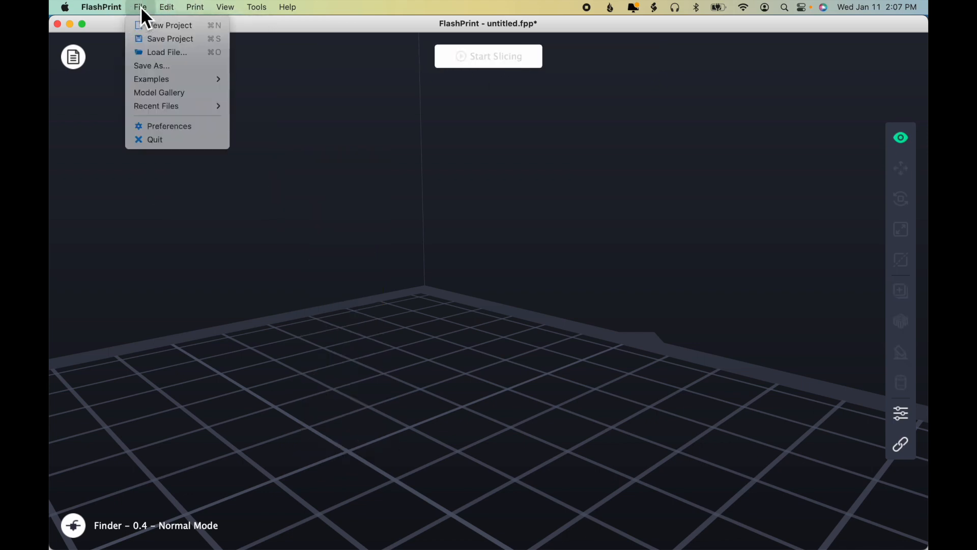
left_click(157, 51)
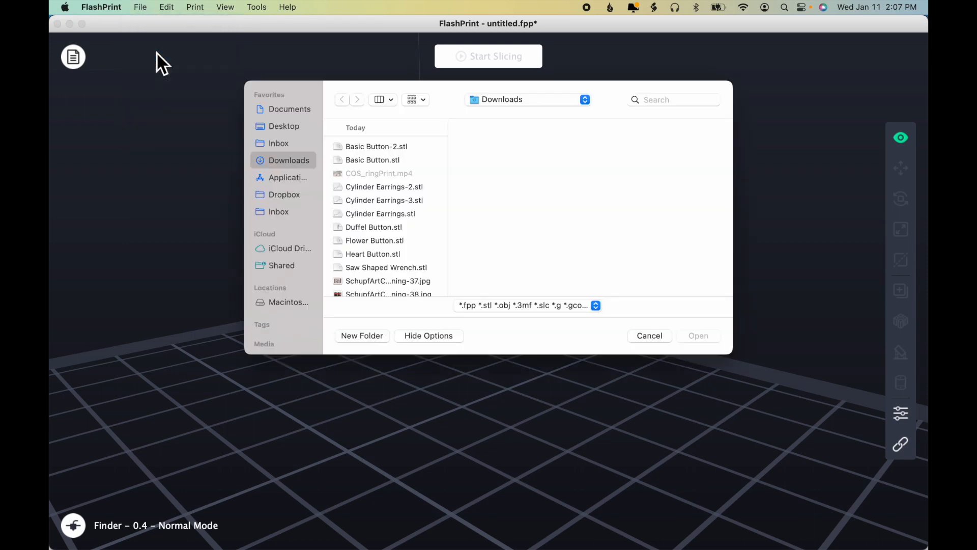
scroll(396, 185, "down", 5)
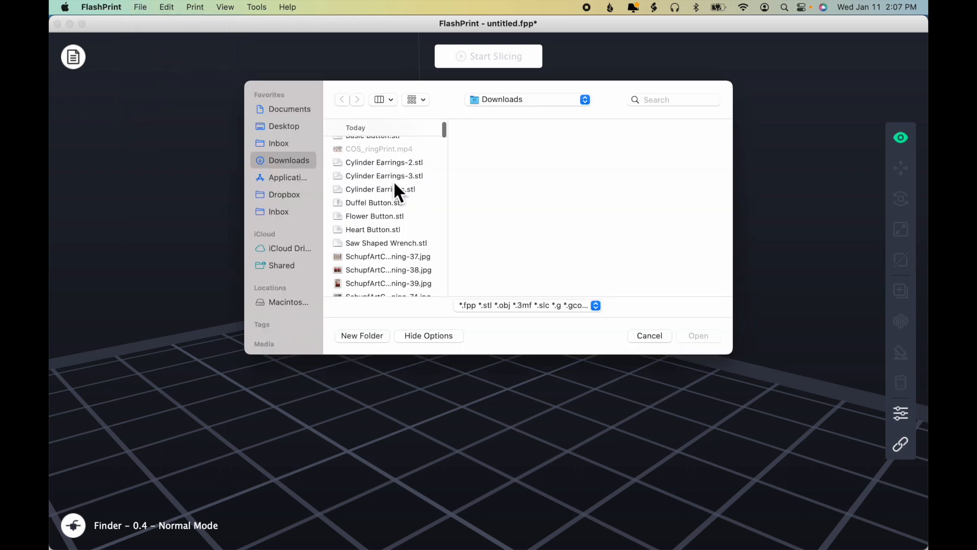
scroll(394, 183, "down", 4)
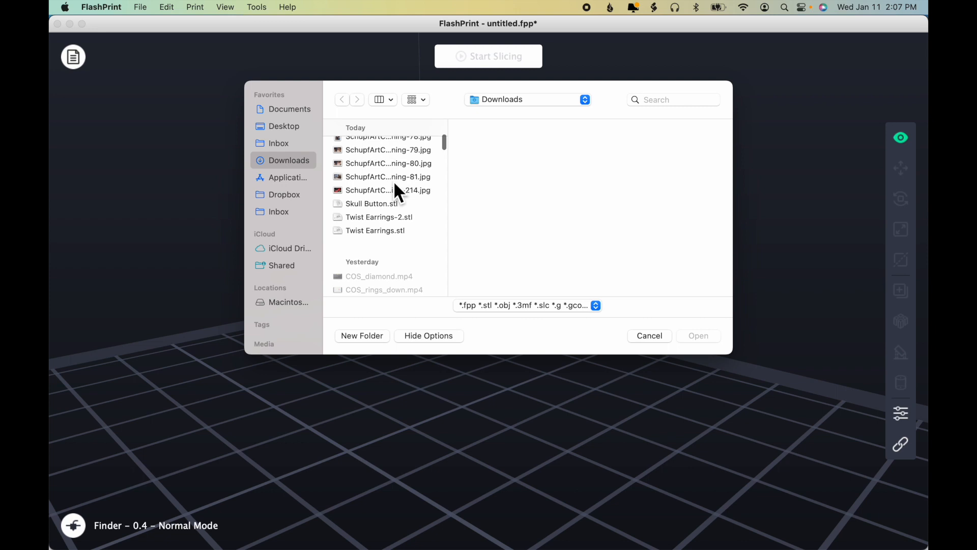
left_click(390, 230)
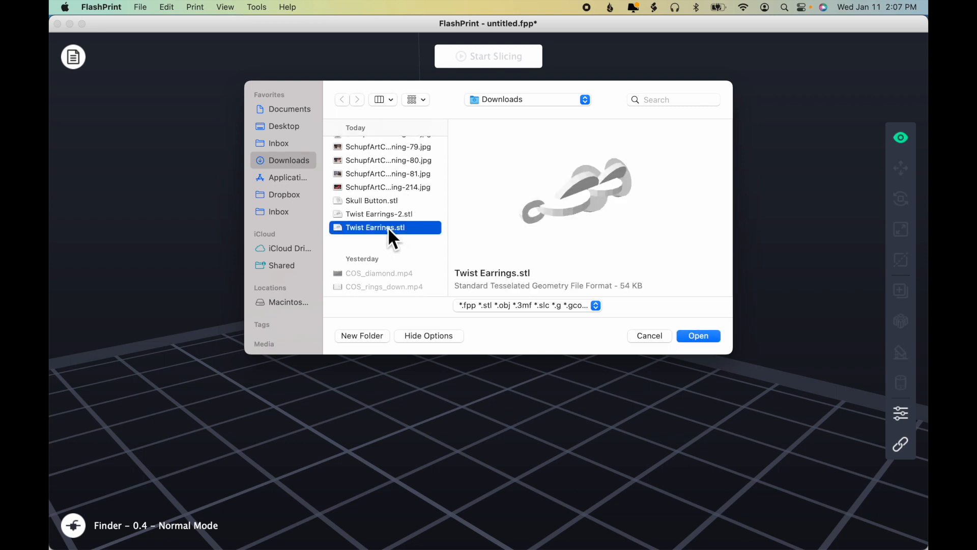
left_click_drag(540, 218, 535, 180)
left_click(705, 338)
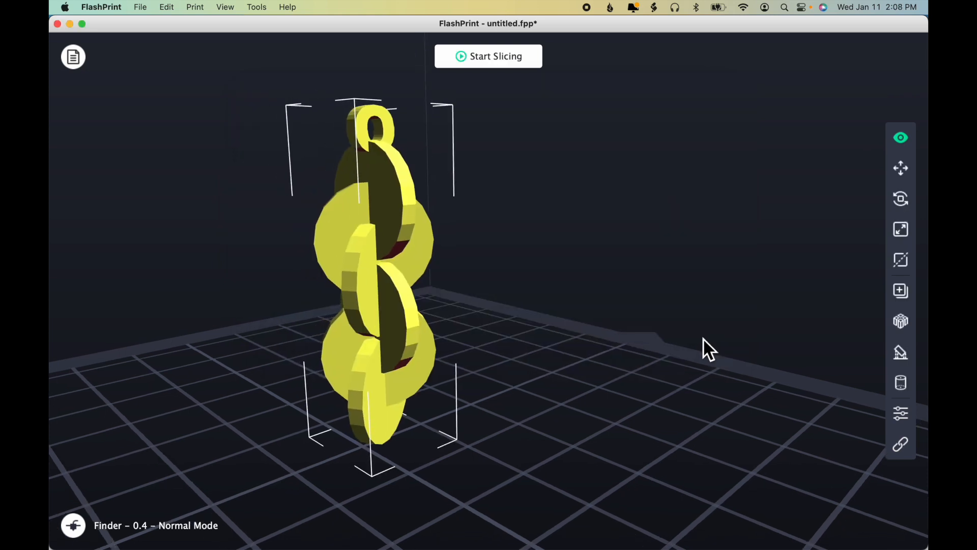
Center the twist earring model on the build platform.
left_click(901, 168)
left_click(808, 314)
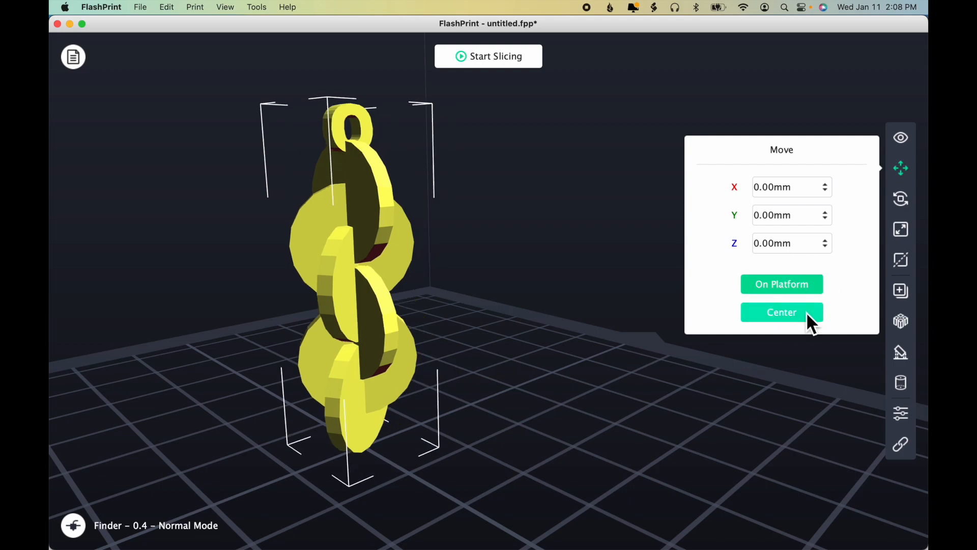
left_click(903, 170)
Raise the twist earring above the build platform by setting its Z position to 3 mm.
left_click_drag(654, 388, 633, 354)
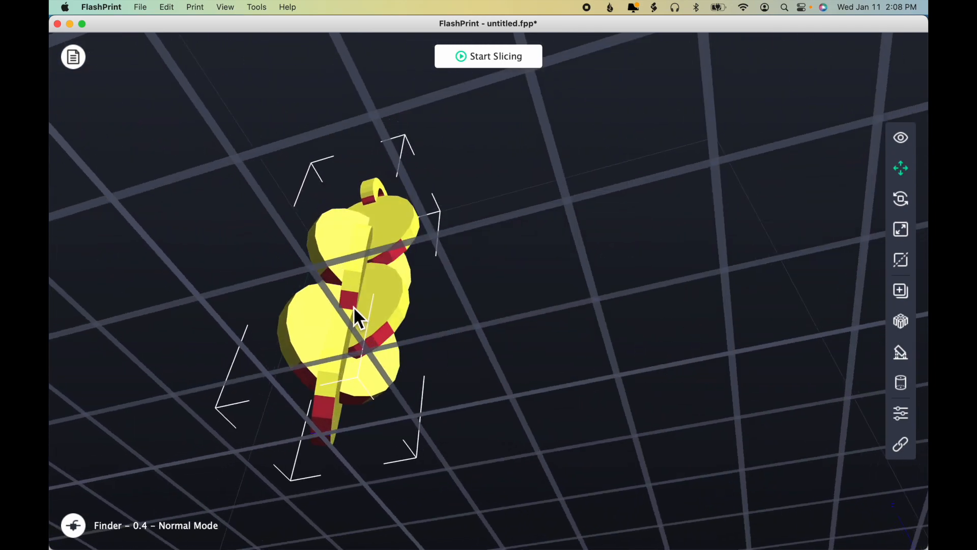
scroll(495, 350, "down", 2)
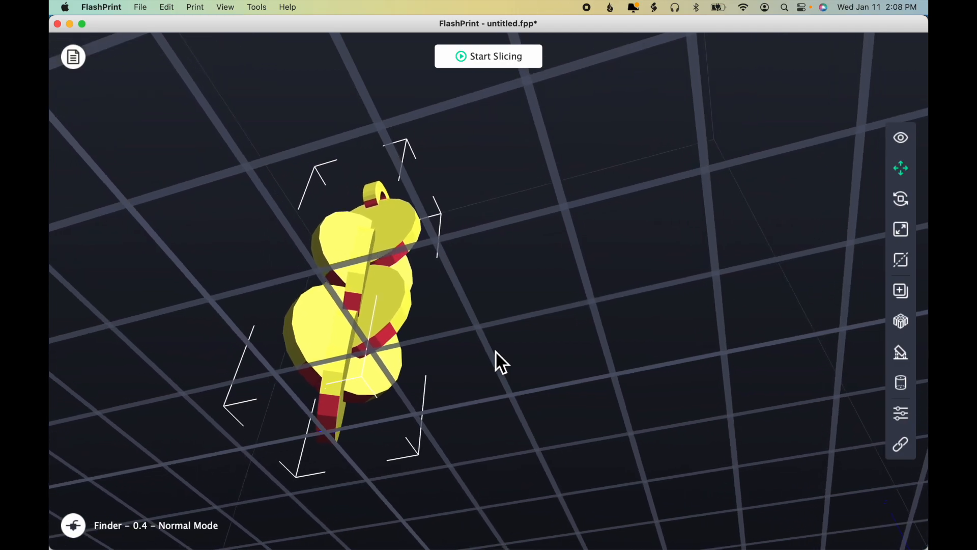
left_click_drag(512, 349, 632, 382)
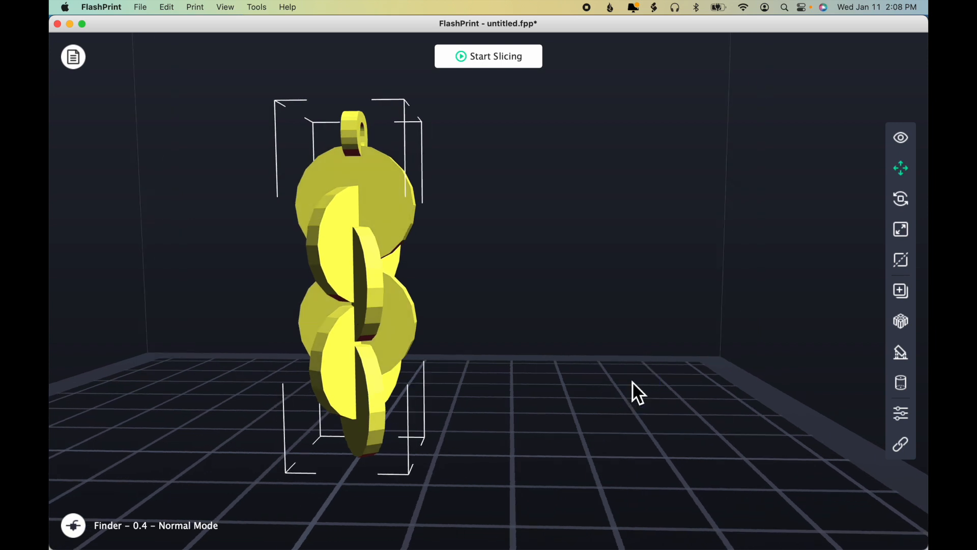
left_click(904, 172)
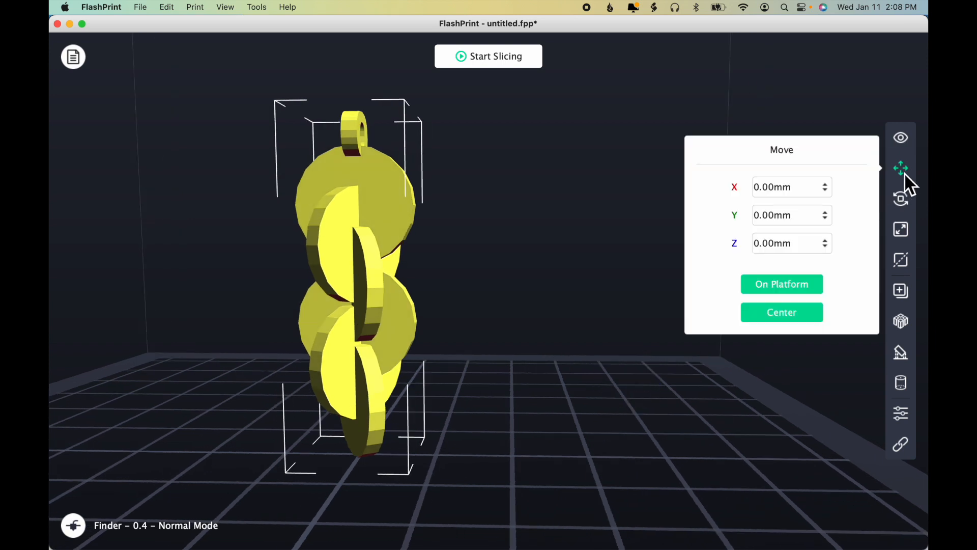
left_click(826, 241)
left_click(827, 241)
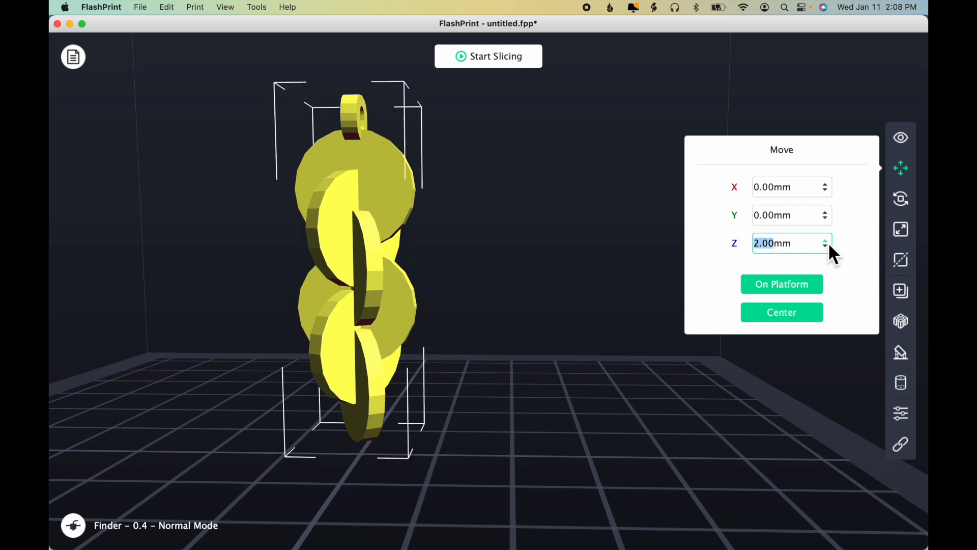
left_click(827, 241)
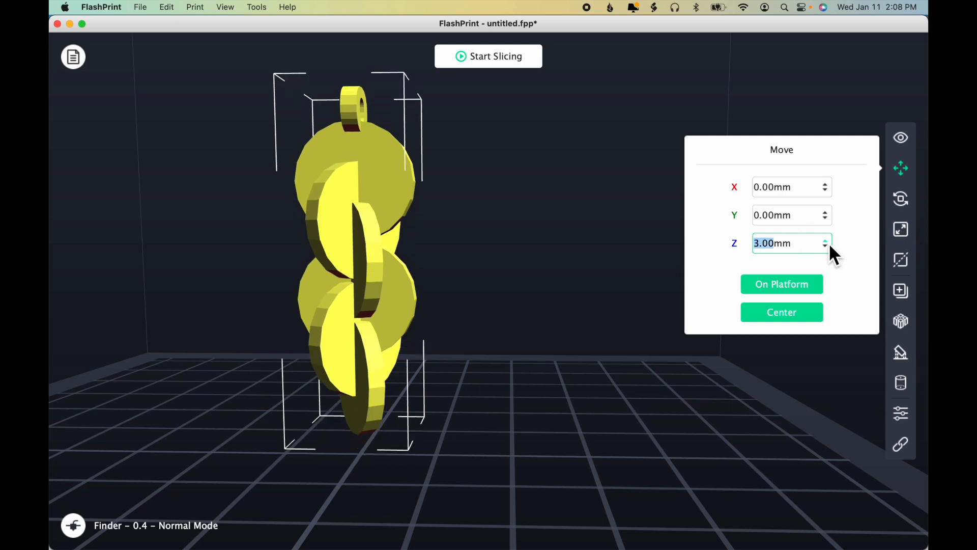
left_click(900, 170)
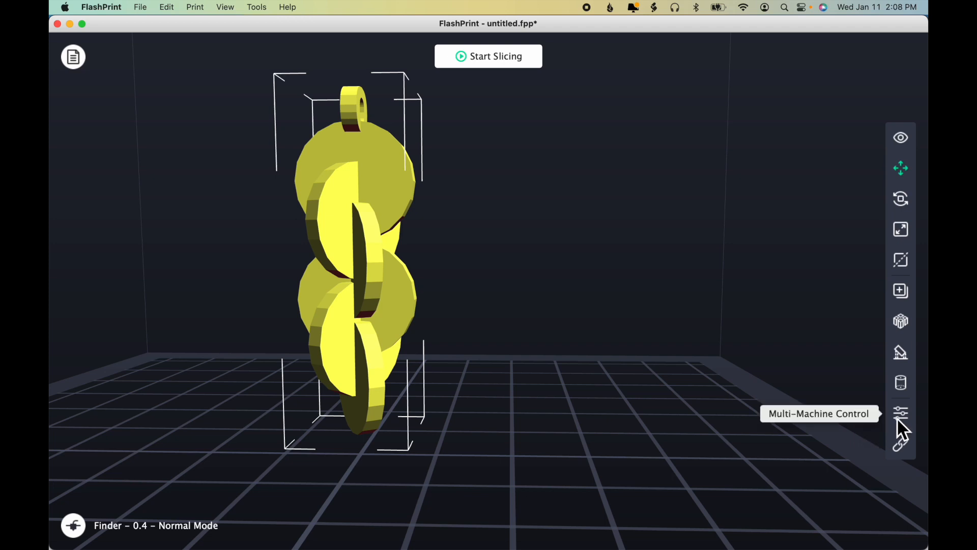
Generate automatic linear supports for the twist earring and leave the supports options.
left_click(905, 358)
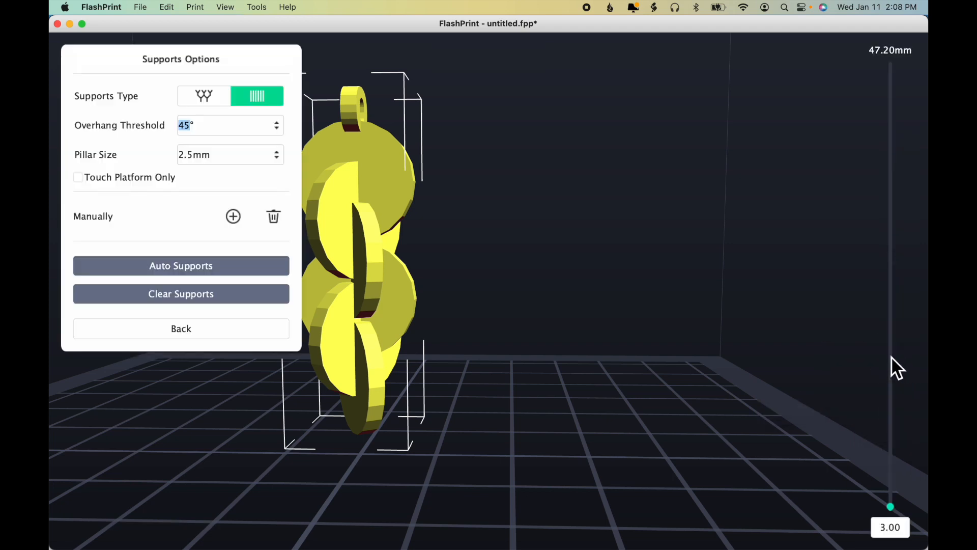
left_click(244, 269)
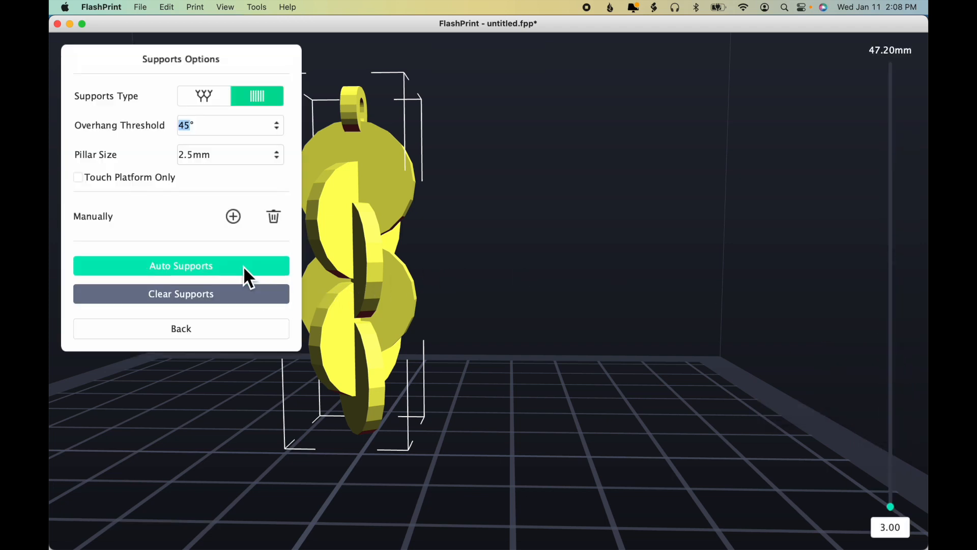
left_click_drag(493, 350, 742, 360)
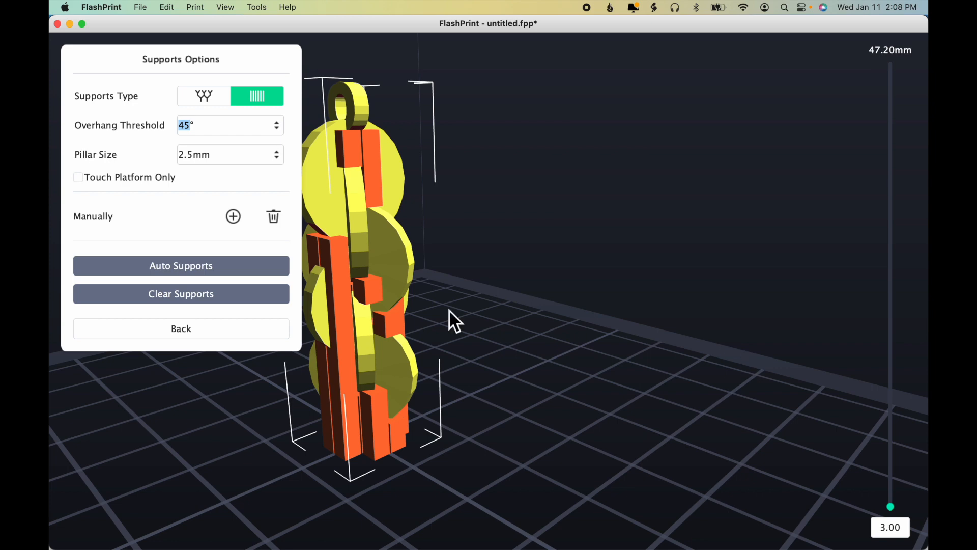
left_click(240, 330)
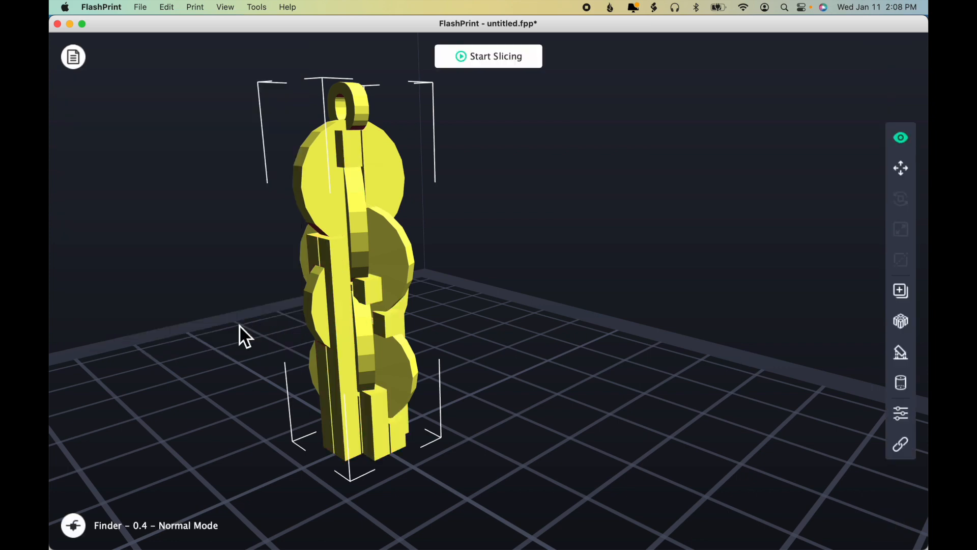
Slice the supported twist earring with the current slice settings and inspect it in the slice preview.
left_click(499, 57)
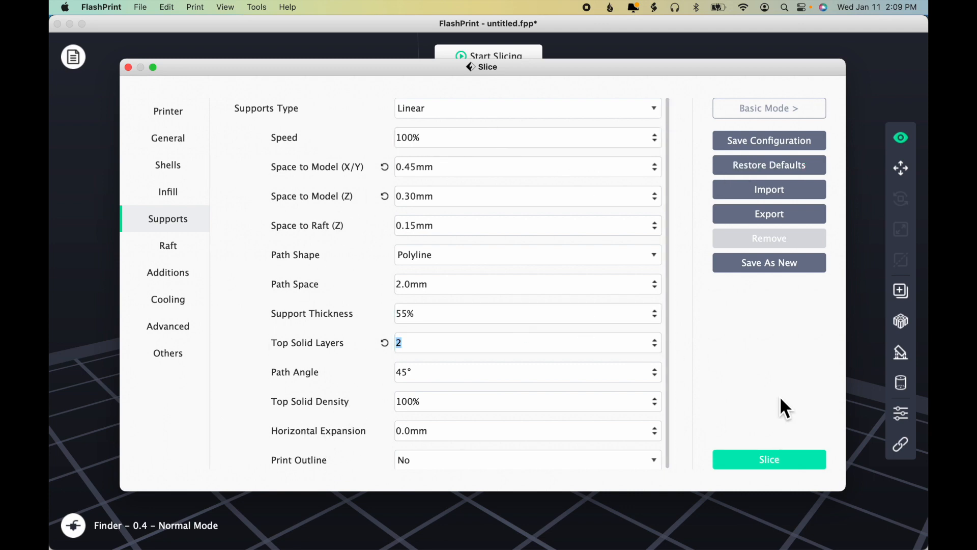
left_click(776, 462)
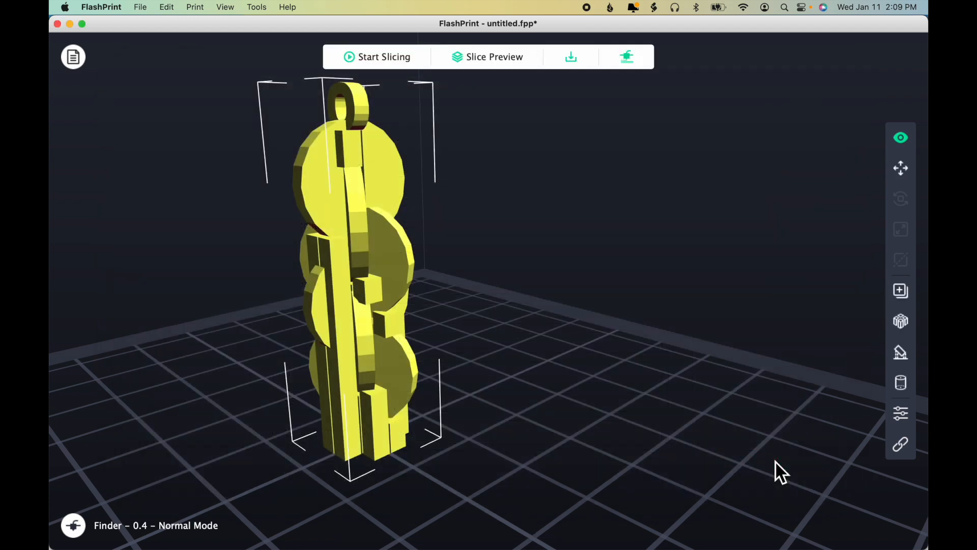
left_click(494, 53)
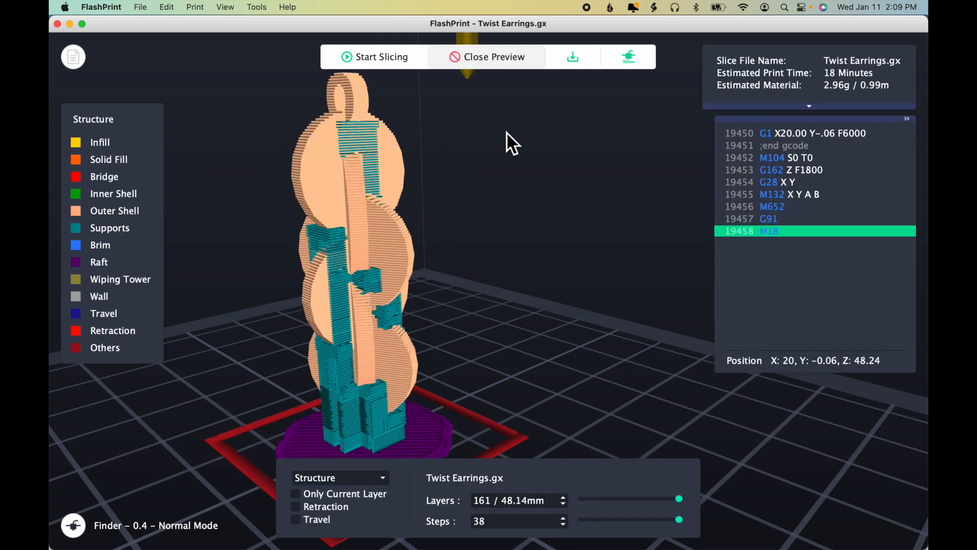
left_click_drag(511, 213, 495, 213)
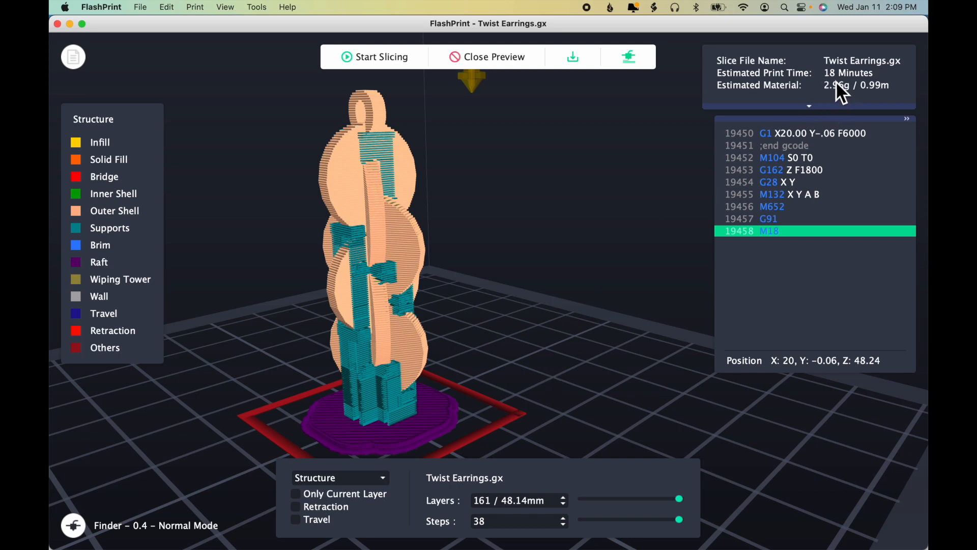
Bring up the save dialog for the sliced Twist Earrings .gx file and cancel it.
left_click(582, 62)
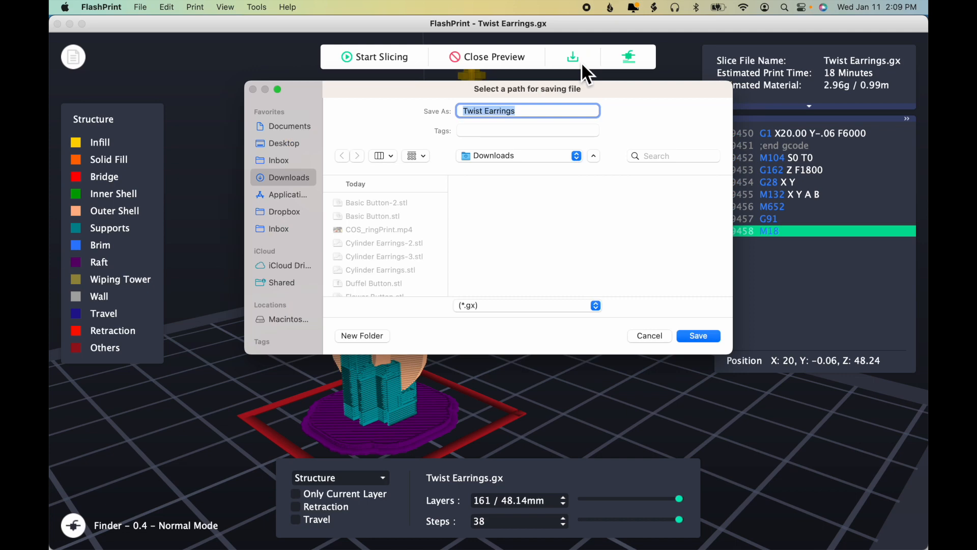
left_click(646, 336)
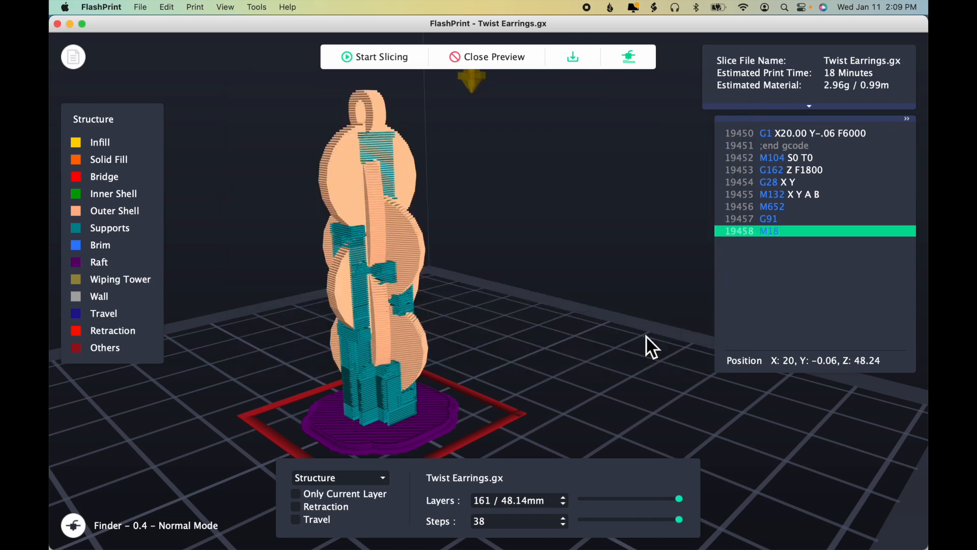